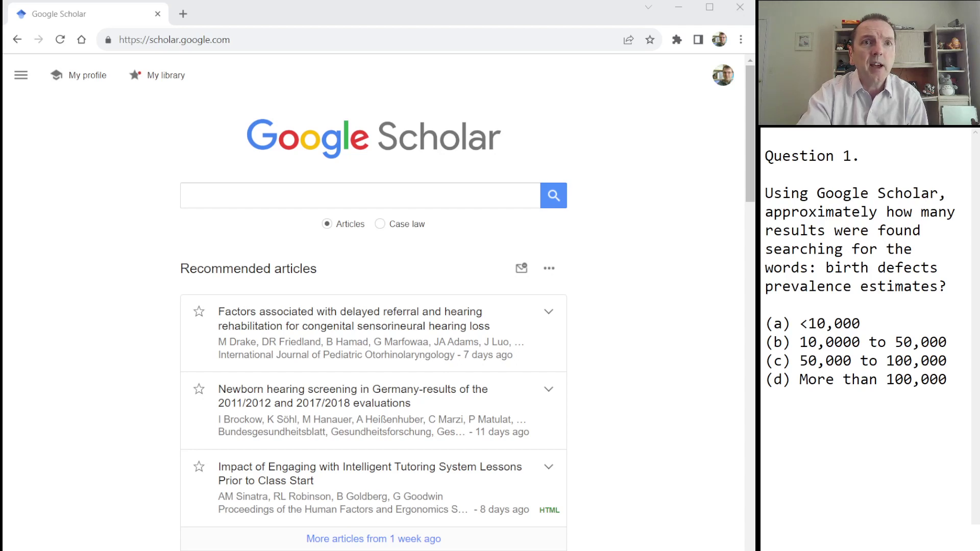
- Switch to the InPrivate Edge window and search Google Scholar for birth defects prevalence estimates
key(alt+Tab)
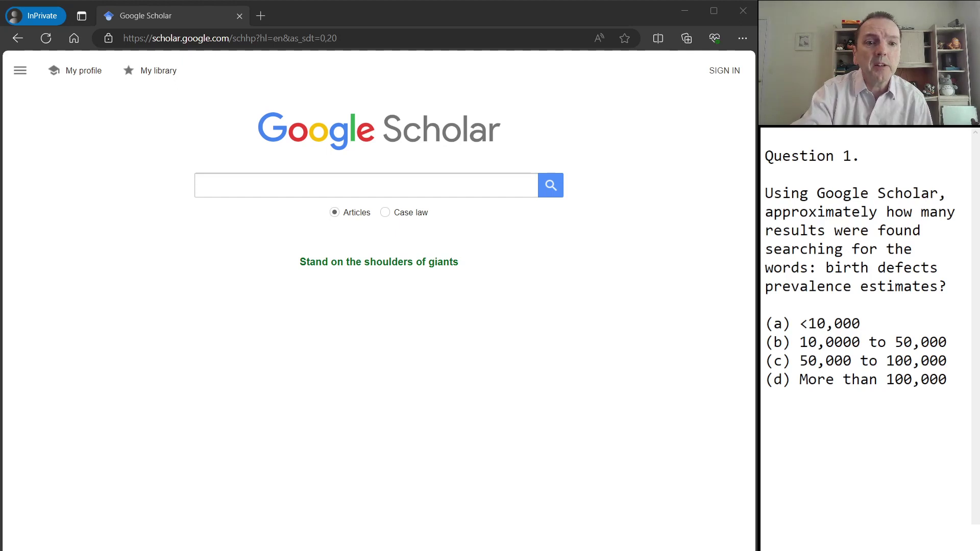
click(257, 185)
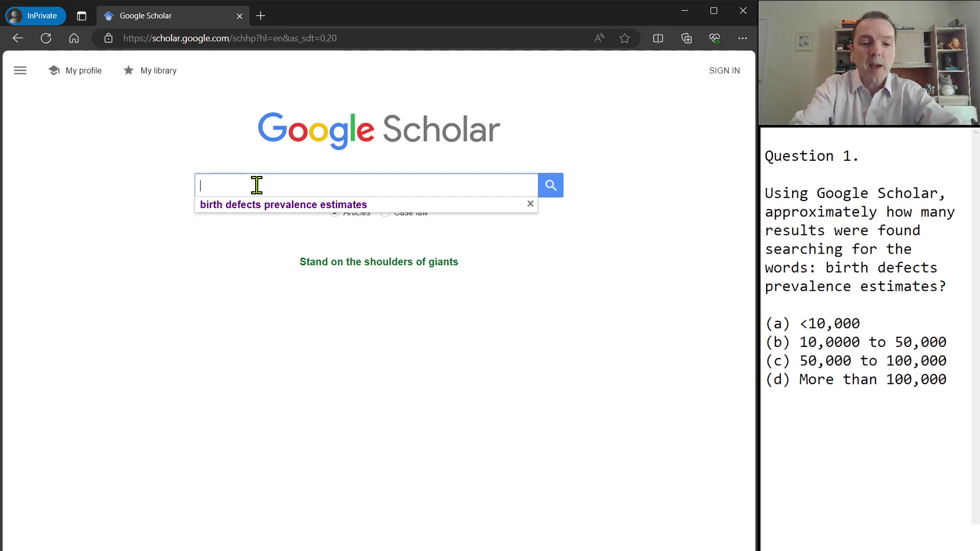
text(birth)
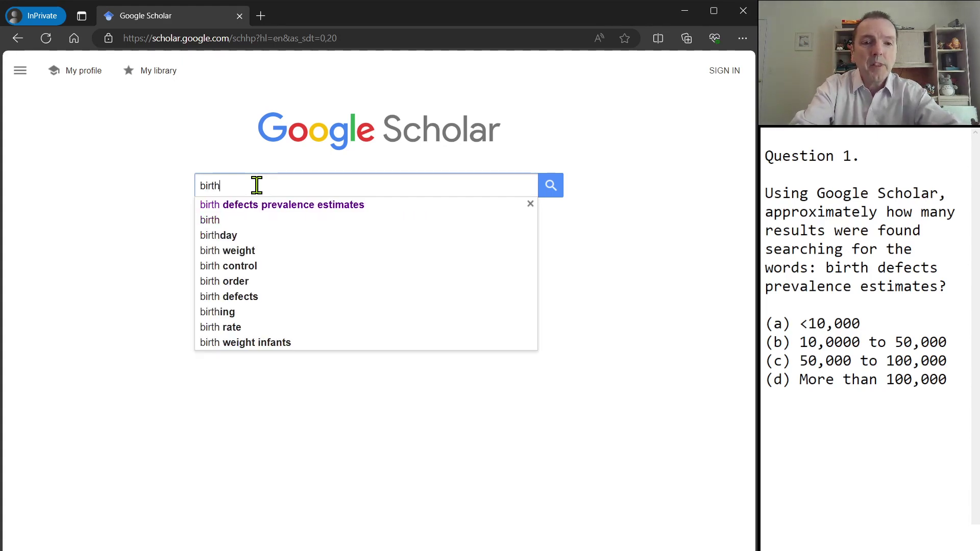
text( defects p)
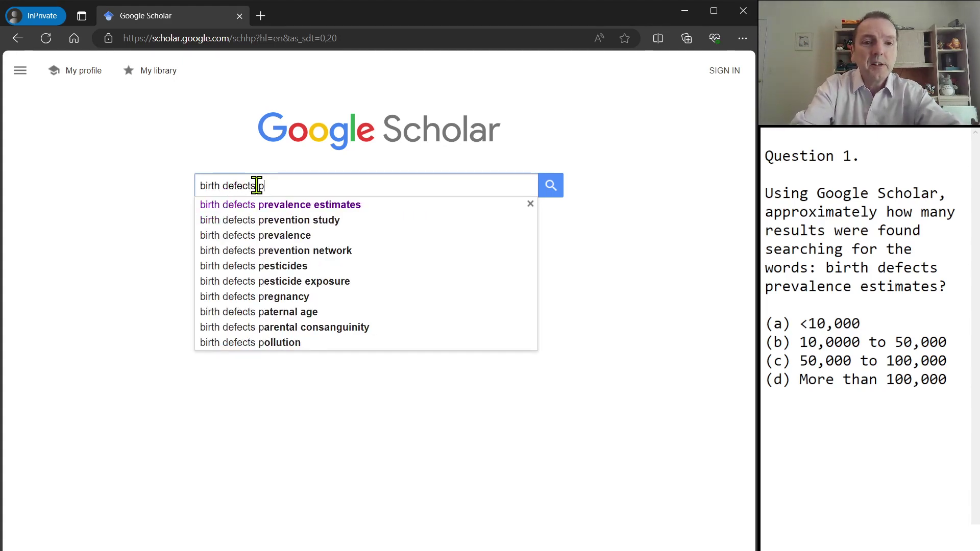
text(revalence estim)
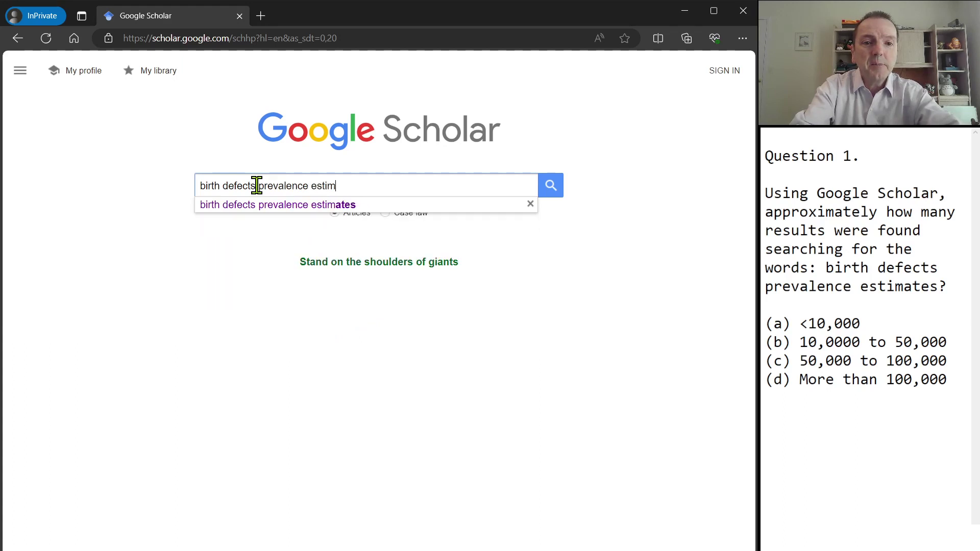
text(ates)
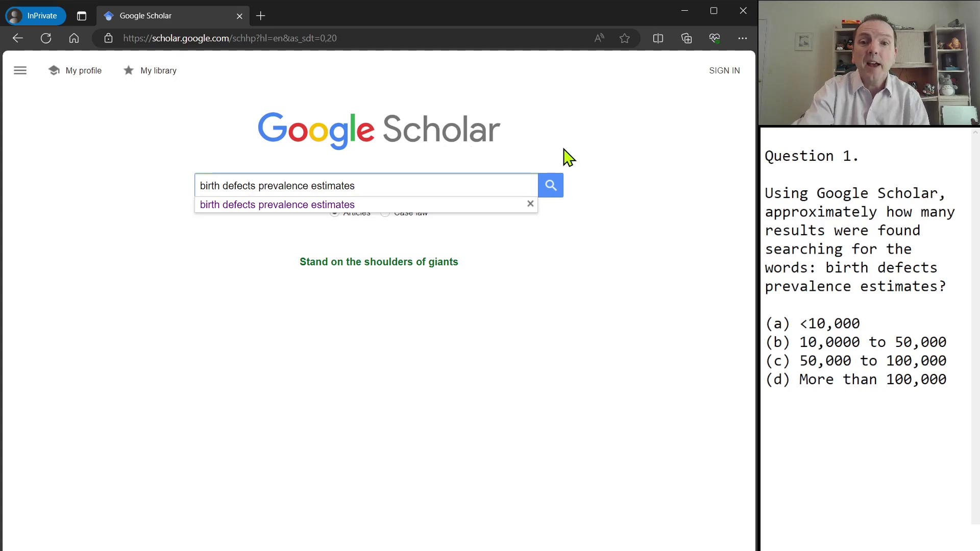
click(554, 190)
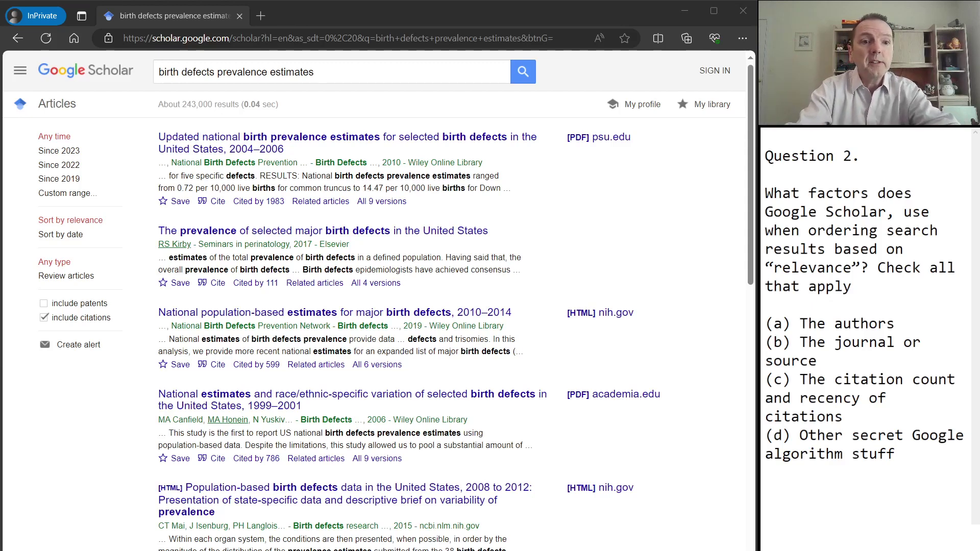
- Rerun the search with the words "birth defects" enclosed in quotation marks as an exact phrase
click(170, 73)
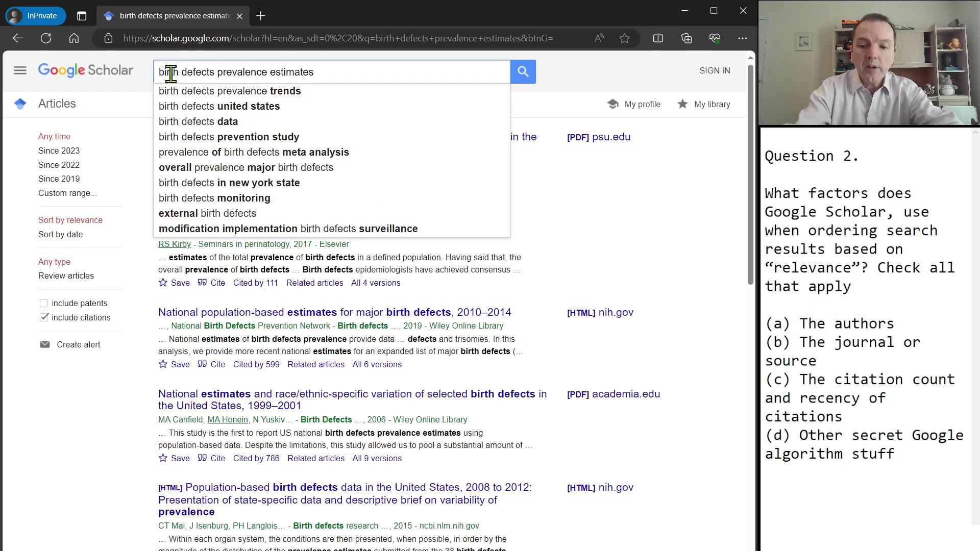
key(Home)
text(")
text(")
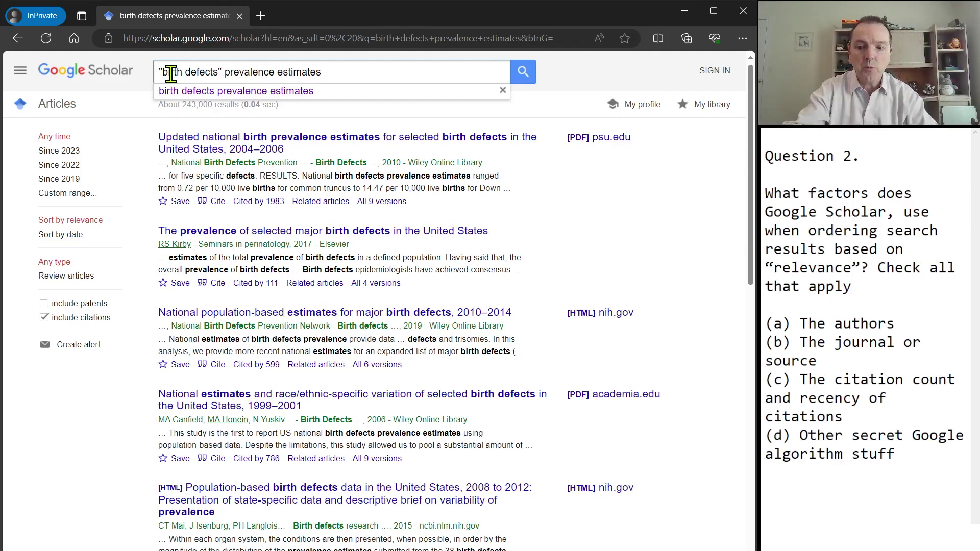
key(Return)
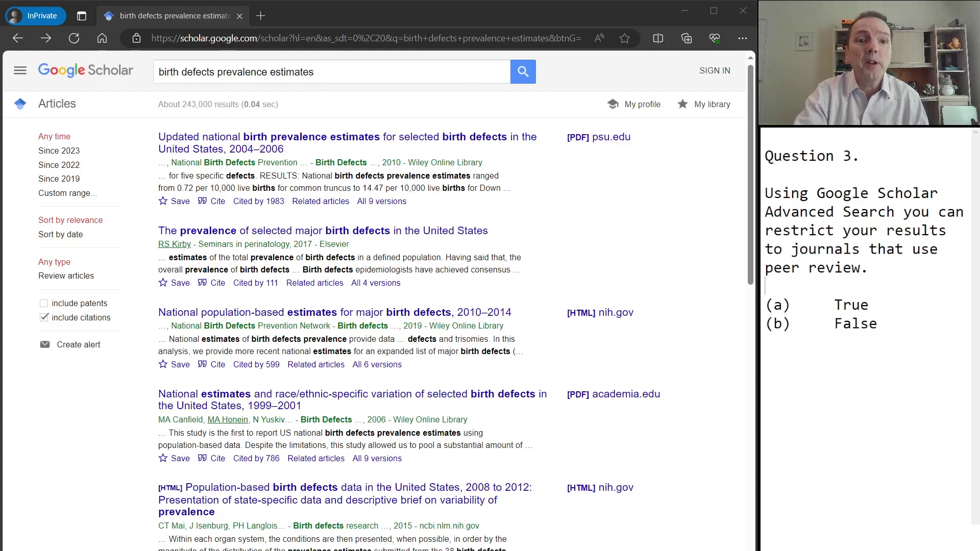
- Open the Advanced search form for the birth defects prevalence estimates query
drag(77, 427, 63, 338)
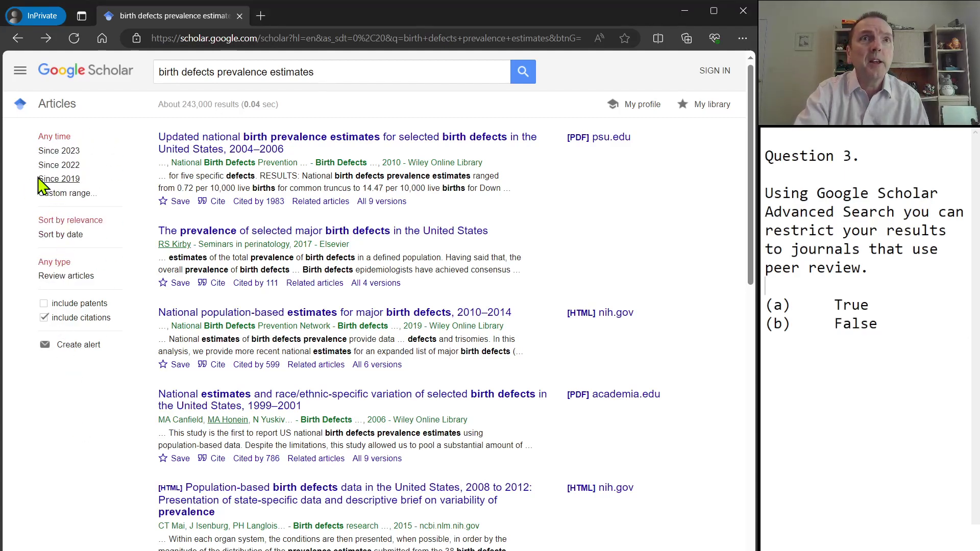
click(20, 76)
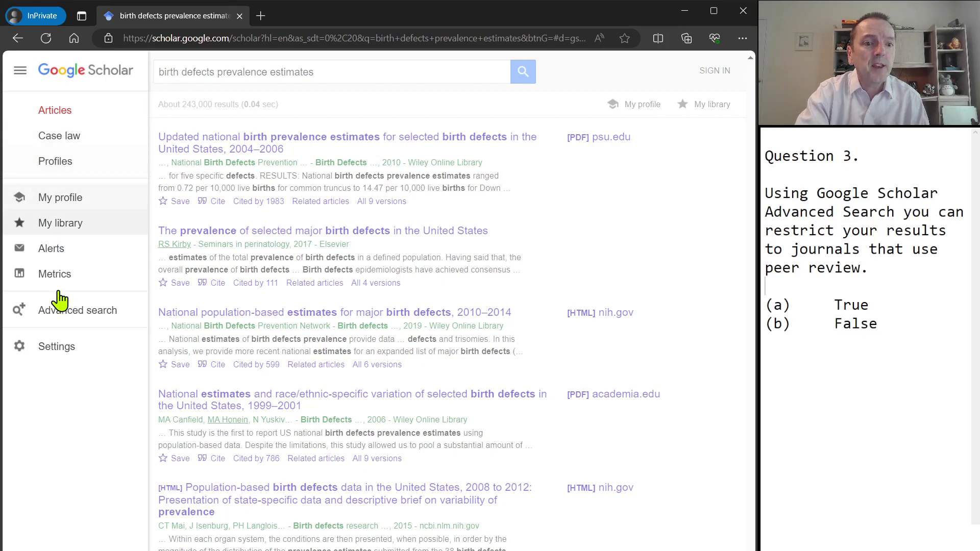
click(74, 322)
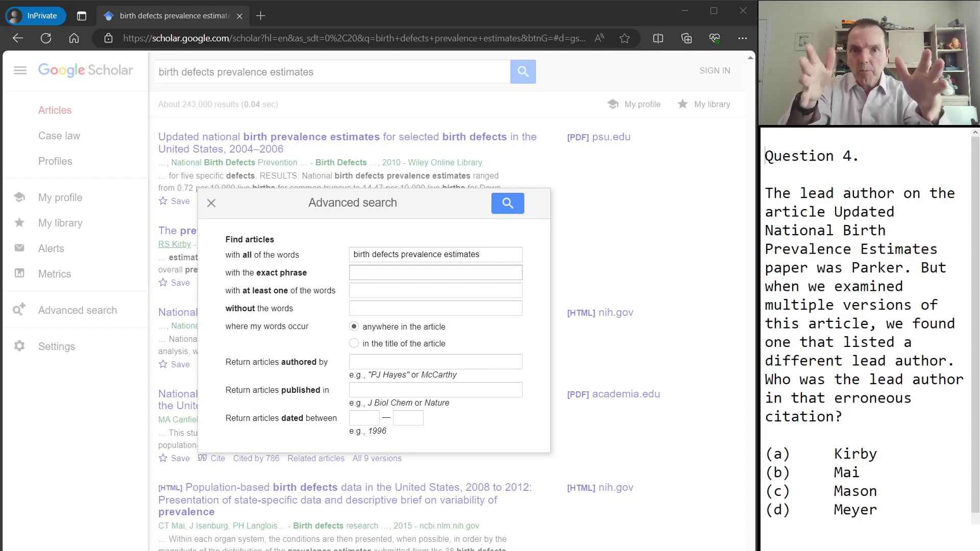
- Examine the fields for matching all words, matching at least one word and excluding words
click(486, 292)
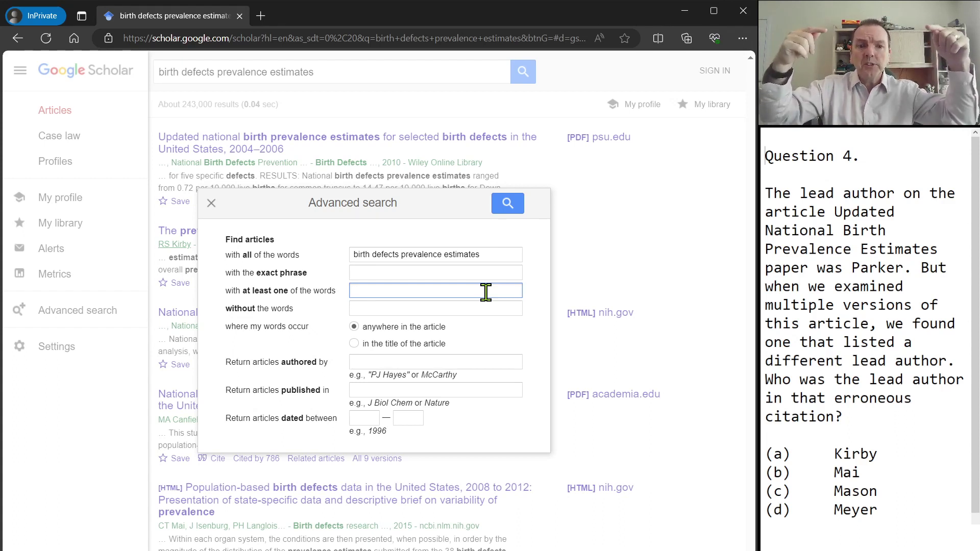
click(506, 254)
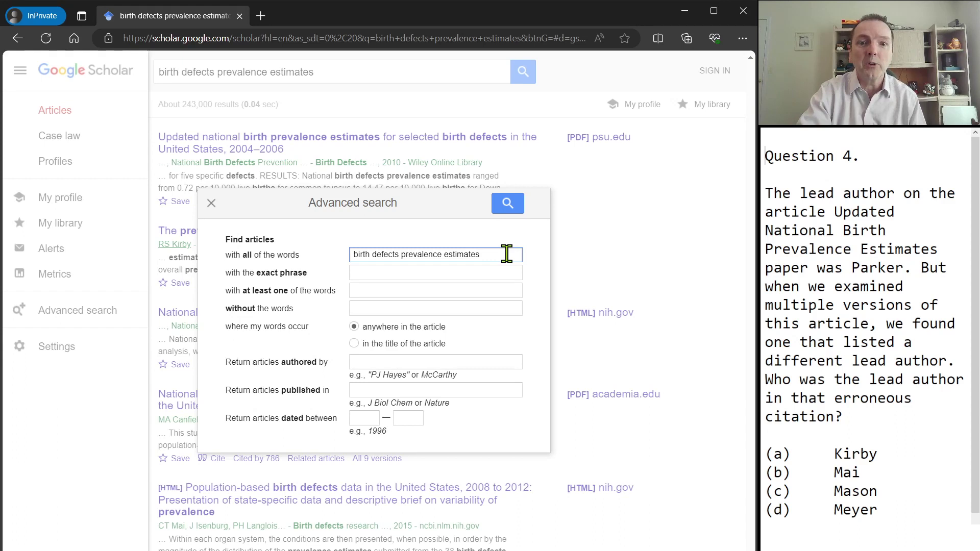
click(410, 292)
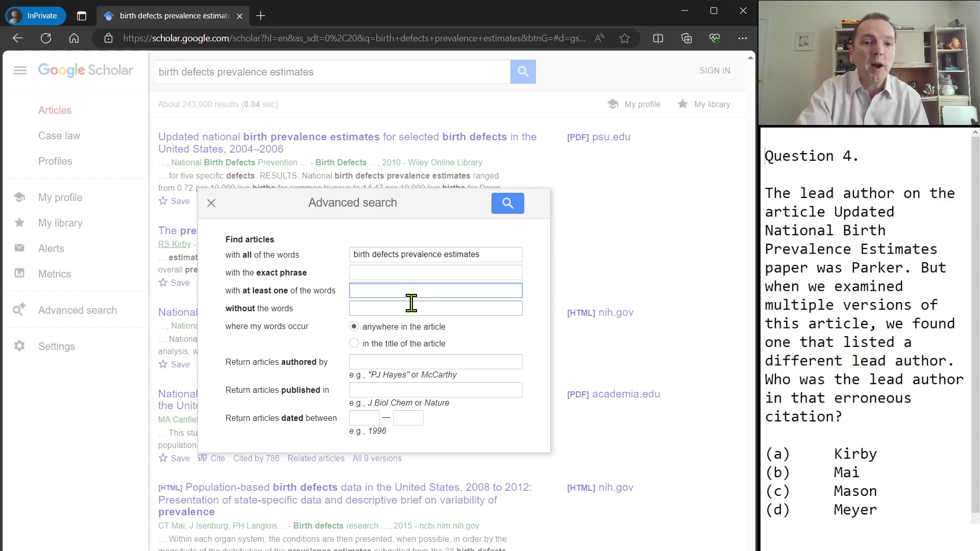
click(411, 303)
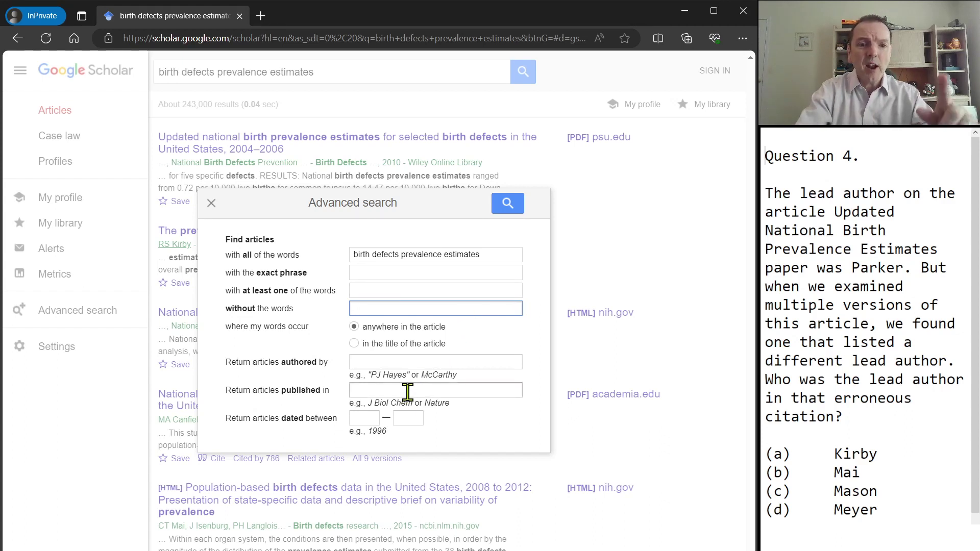
- Restrict the search to articles authored by a specific person, giving the full name in quotation marks, and run it
click(397, 362)
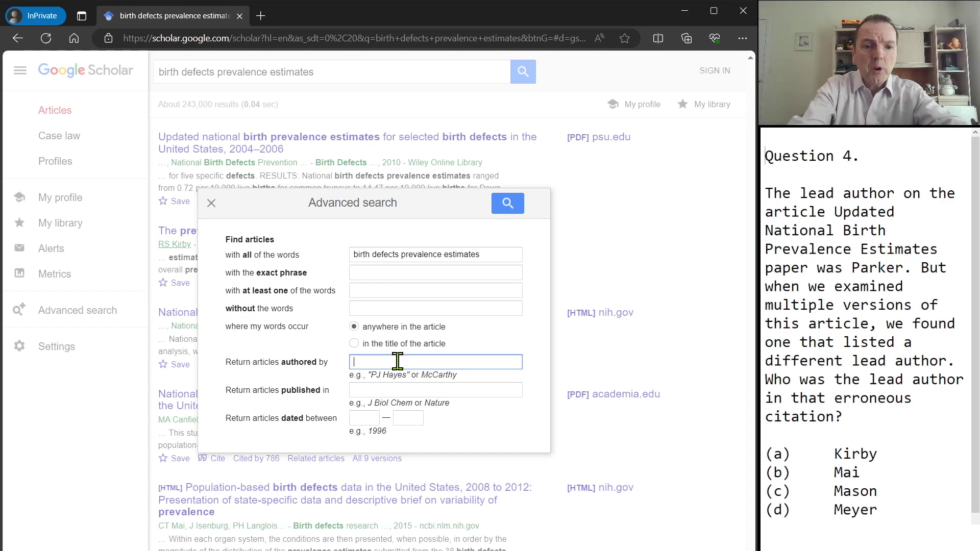
text(Cra)
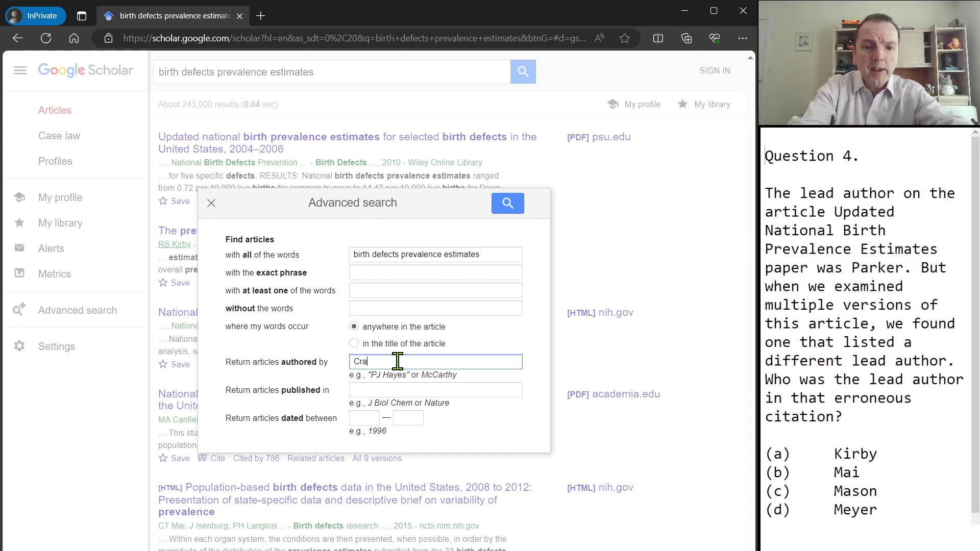
key(BackSpace)
key(BackSpace)
text("Craig A Mason")
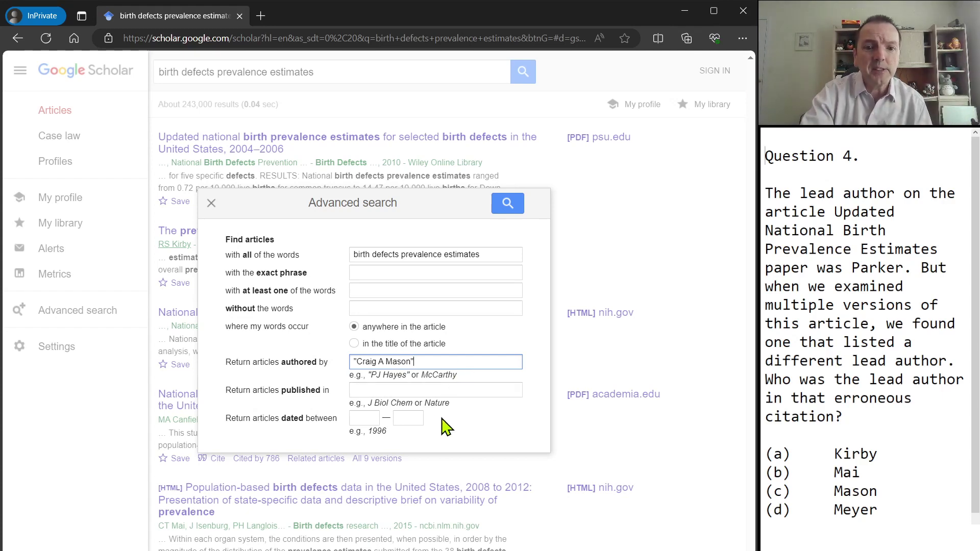
click(508, 207)
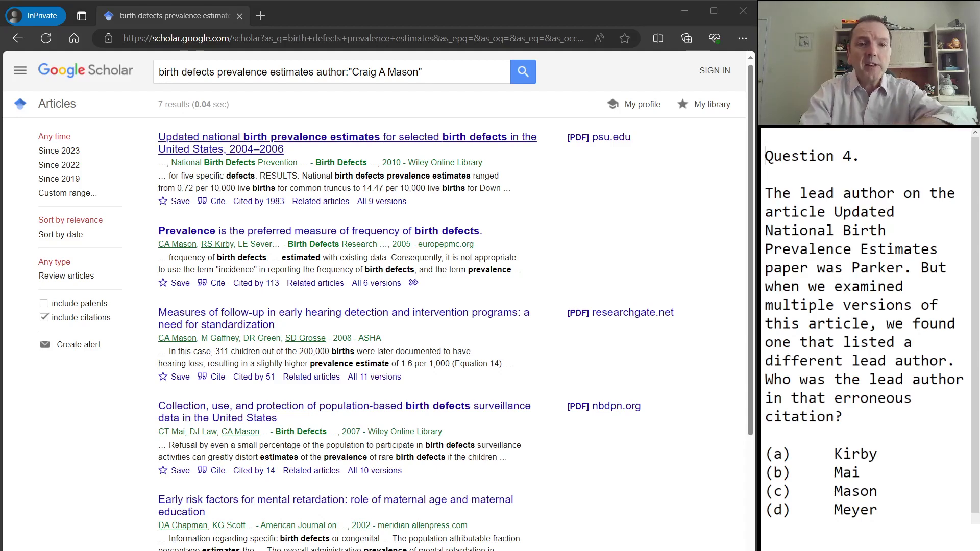
- View the first result's article page on Wiley Online Library and its formatted citations, closing both when done
click(365, 145)
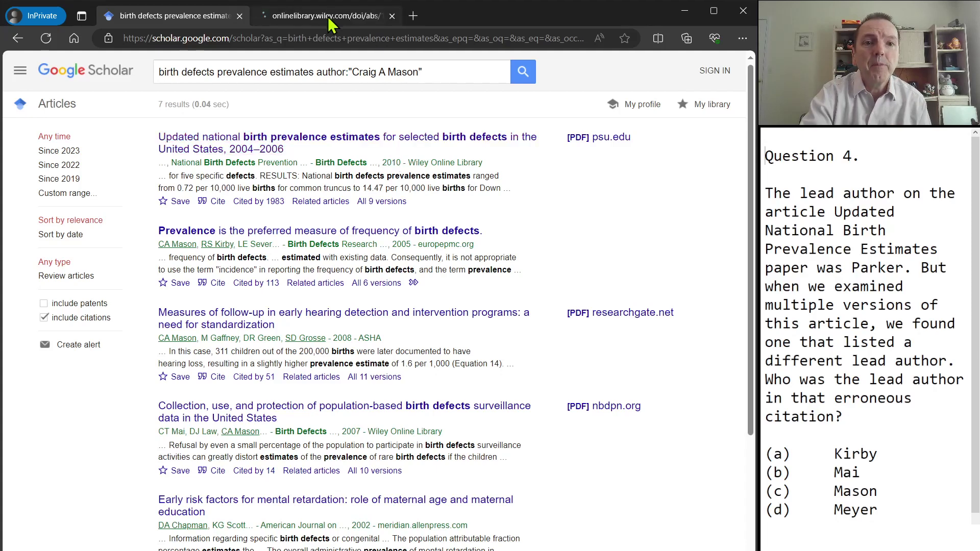
click(330, 17)
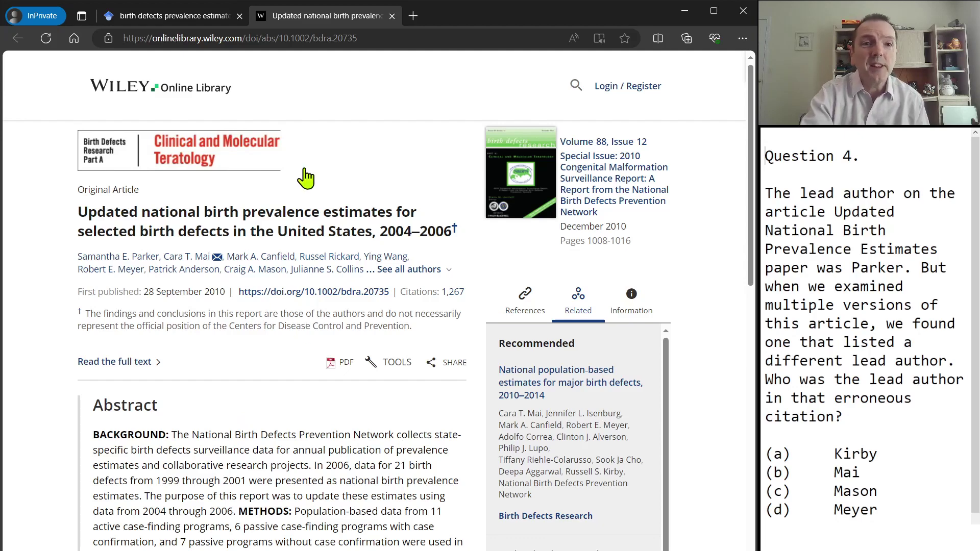
click(392, 16)
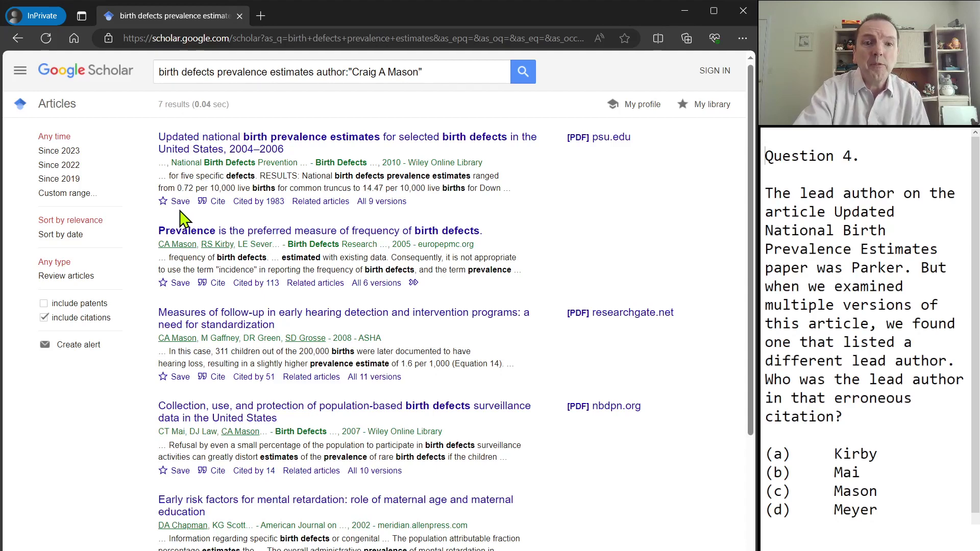
click(217, 202)
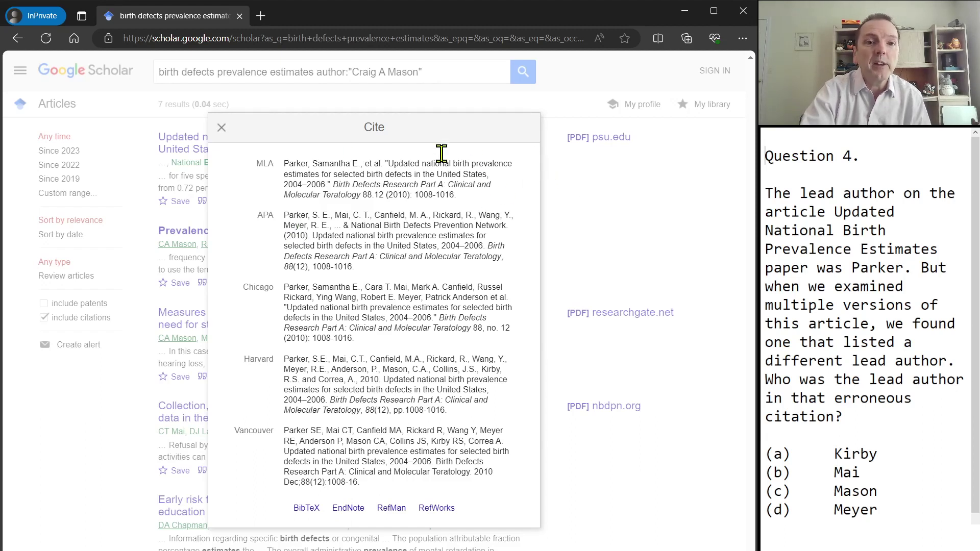
click(221, 127)
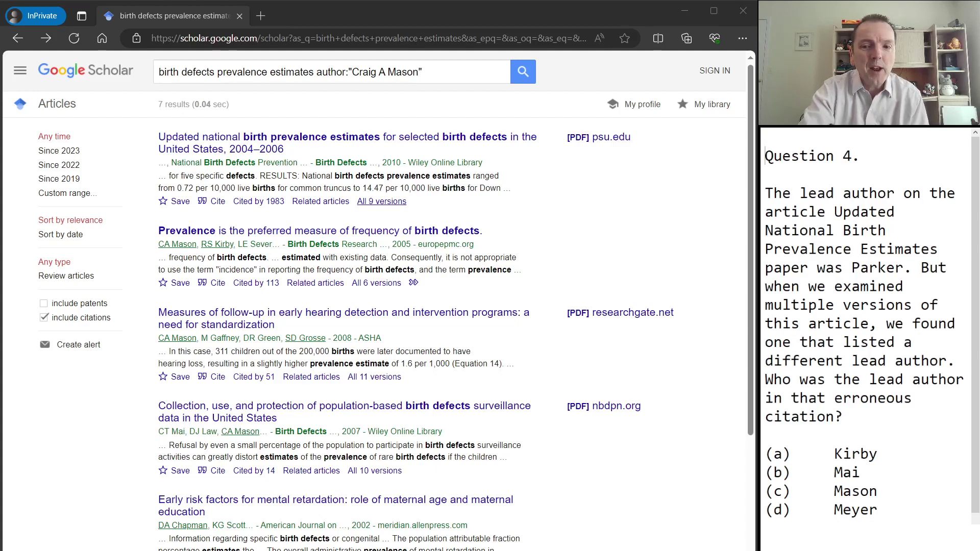
- Open all versions of the first result and look through the list for one crediting a different lead author
click(382, 202)
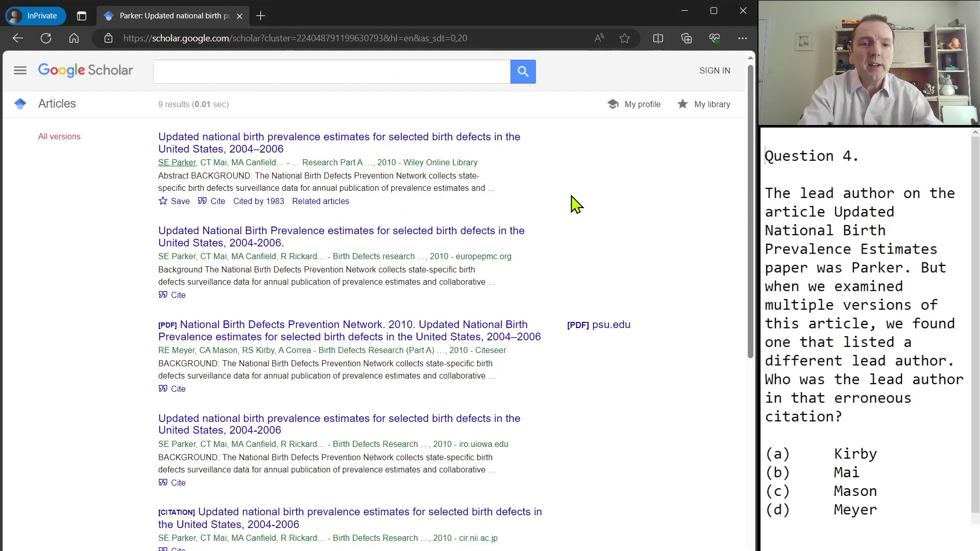
mouse_move(749, 173)
mouse_down()
mouse_move(744, 361)
mouse_move(747, 159)
mouse_up()
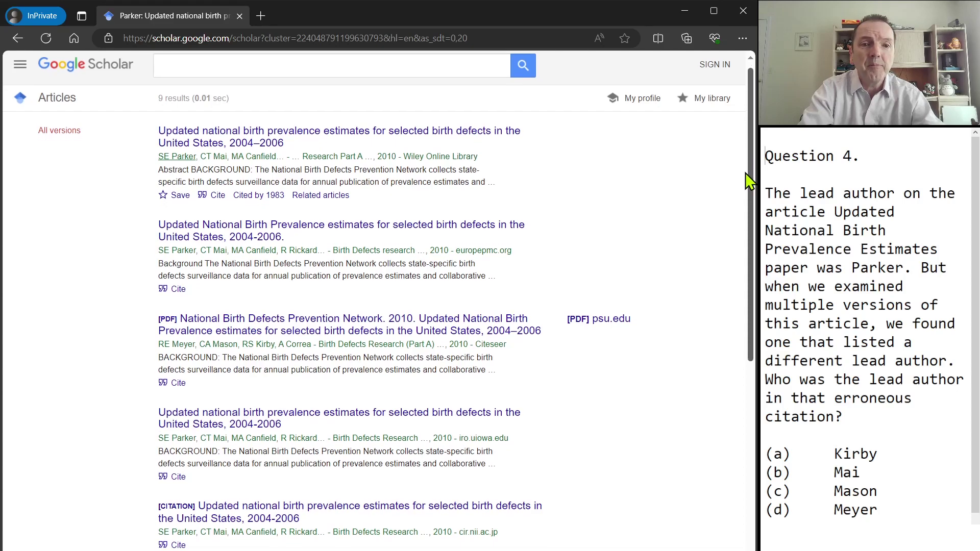
drag(746, 172, 740, 270)
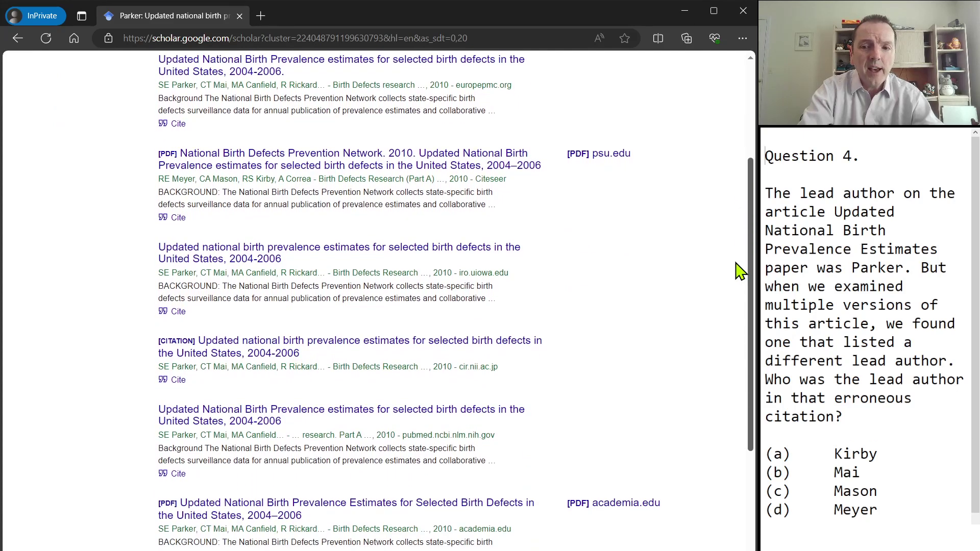
drag(740, 270, 743, 199)
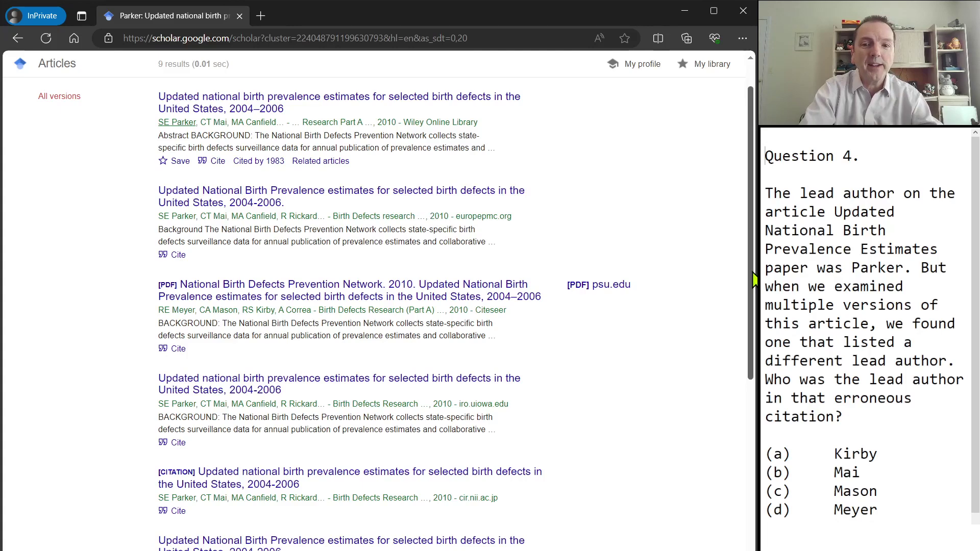
drag(754, 280, 750, 311)
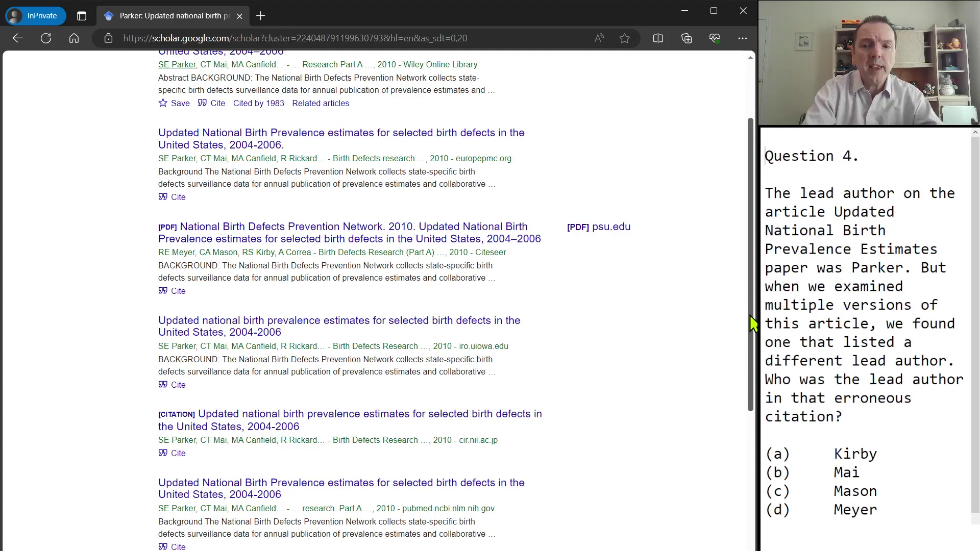
drag(753, 324, 753, 237)
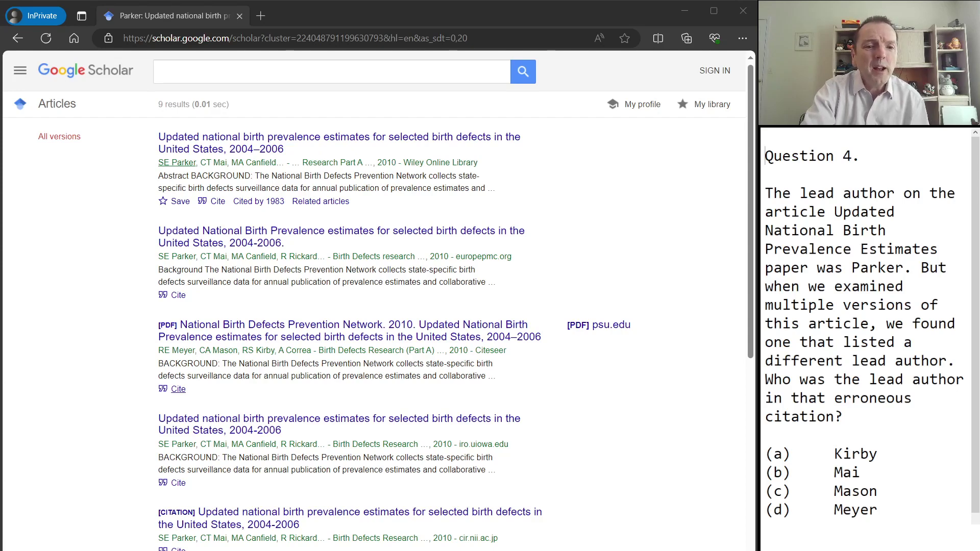
- Check the formatted citations of the psu.edu PDF version for its lead author
click(179, 390)
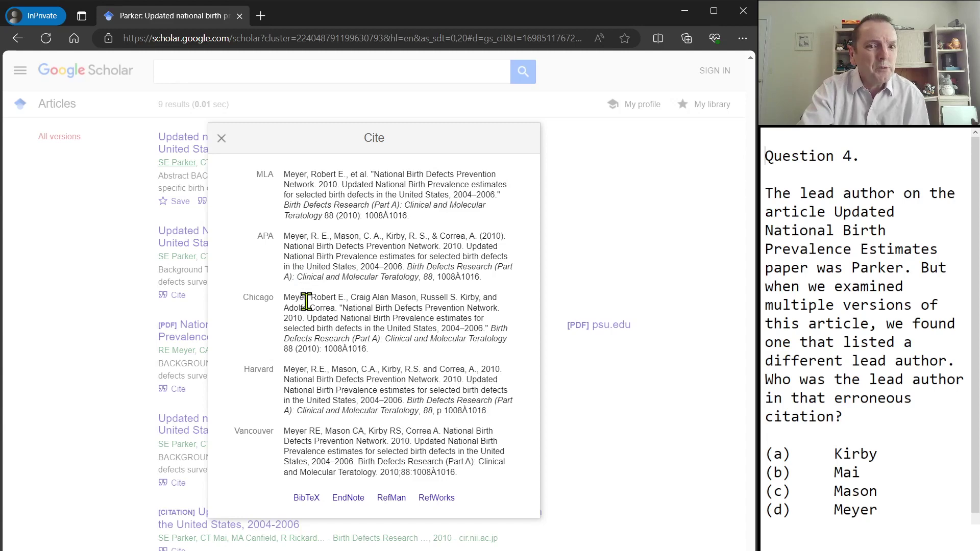
click(221, 139)
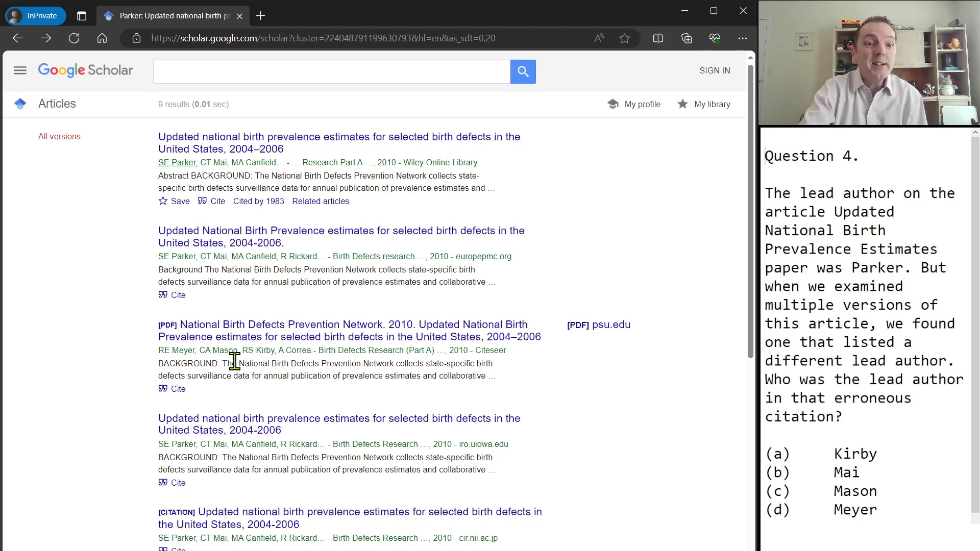
click(178, 390)
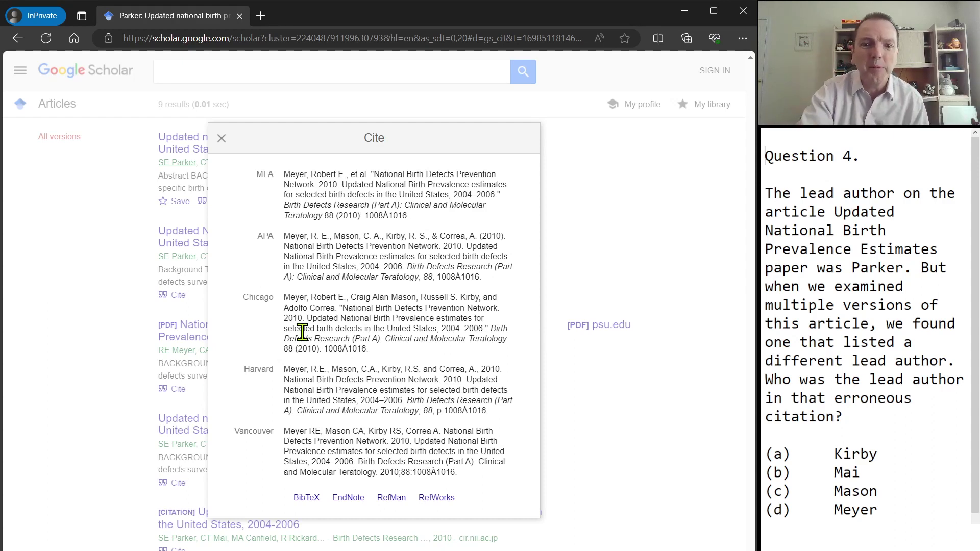
- Close the citations, compare the authors on the psu.edu PDF's cover page with those on its article title page, and return to the versions list
click(222, 139)
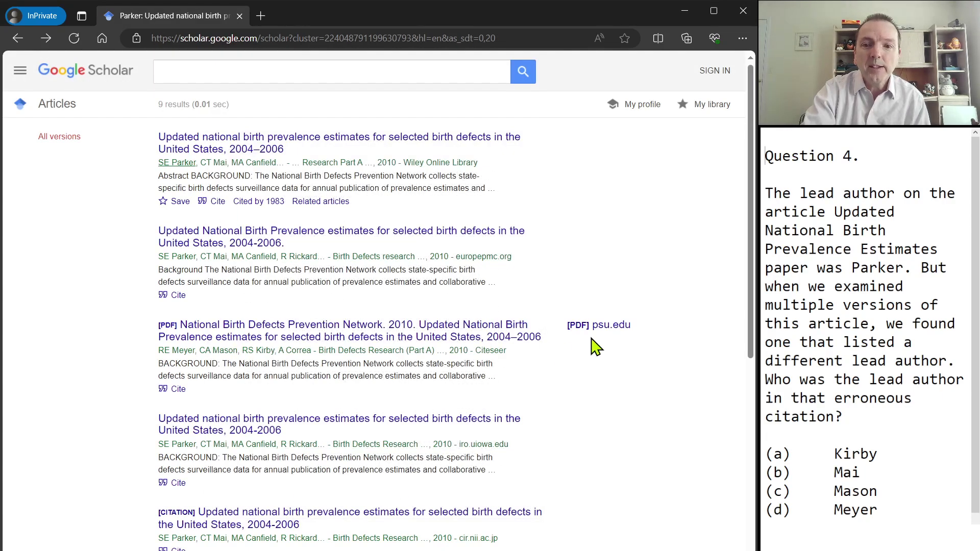
click(606, 329)
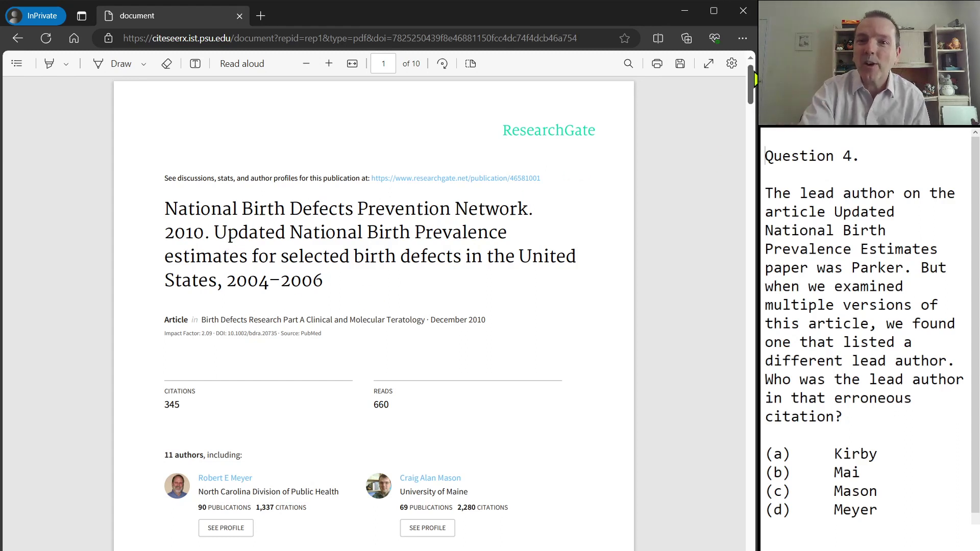
mouse_move(755, 82)
mouse_down()
mouse_move(752, 105)
mouse_move(754, 97)
mouse_up()
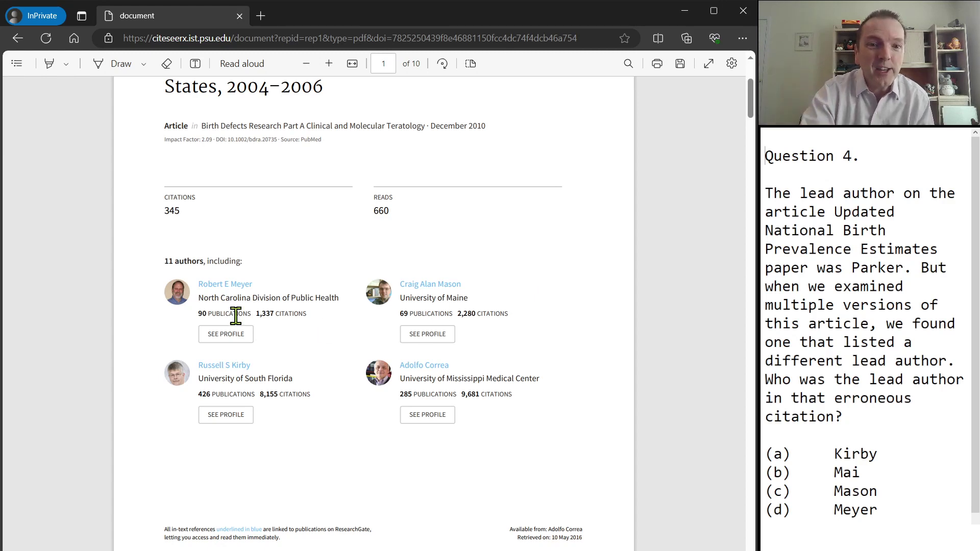
drag(750, 114, 746, 147)
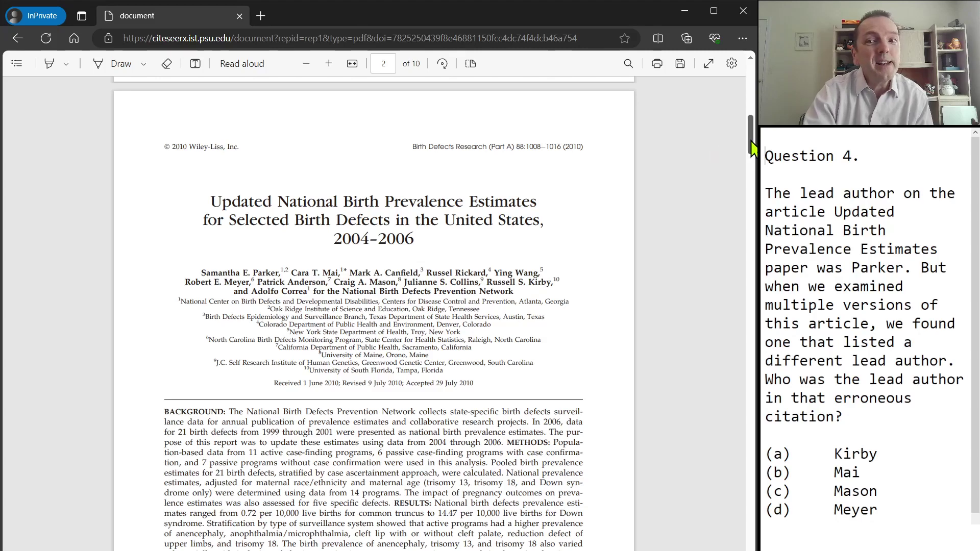
drag(753, 148, 752, 111)
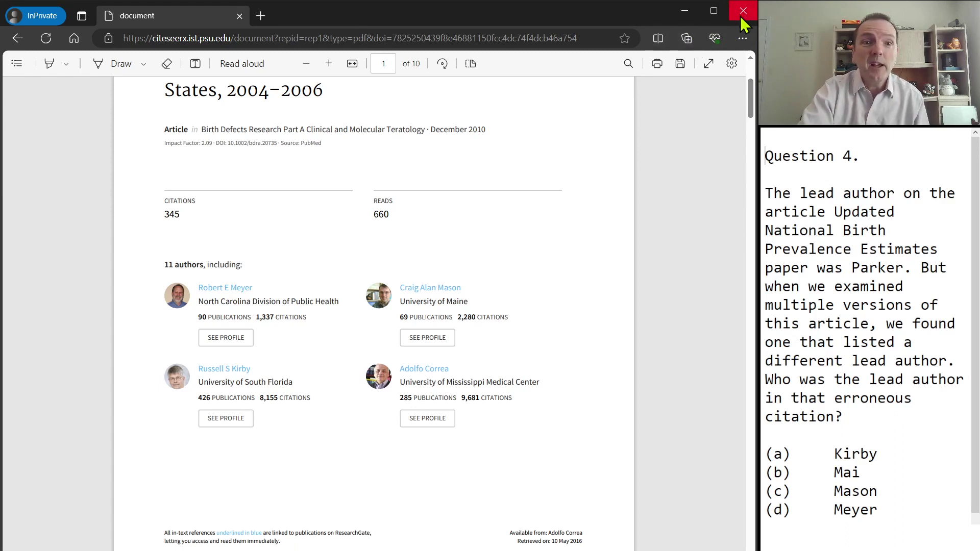
click(16, 39)
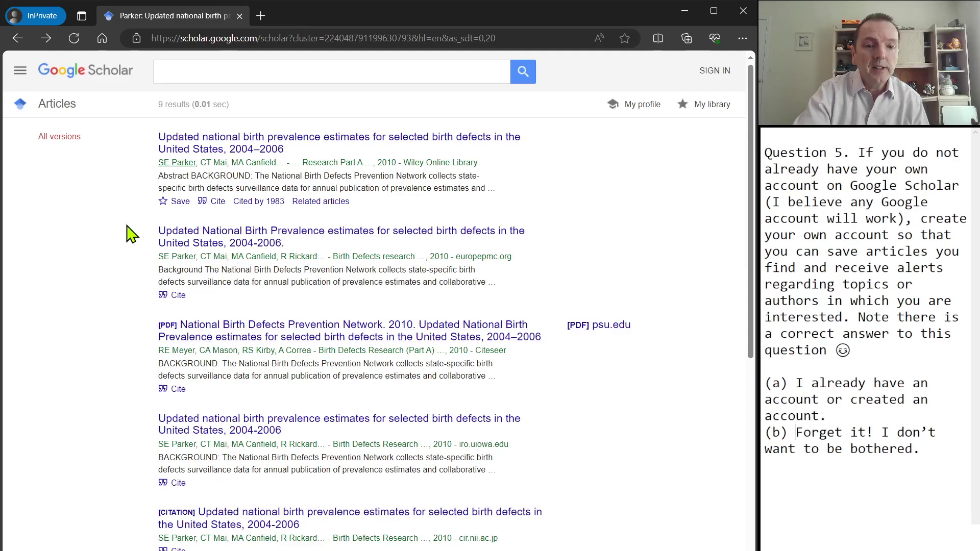
- Go back to the author's Google Scholar profile and expand its article list until every publication is loaded
click(18, 38)
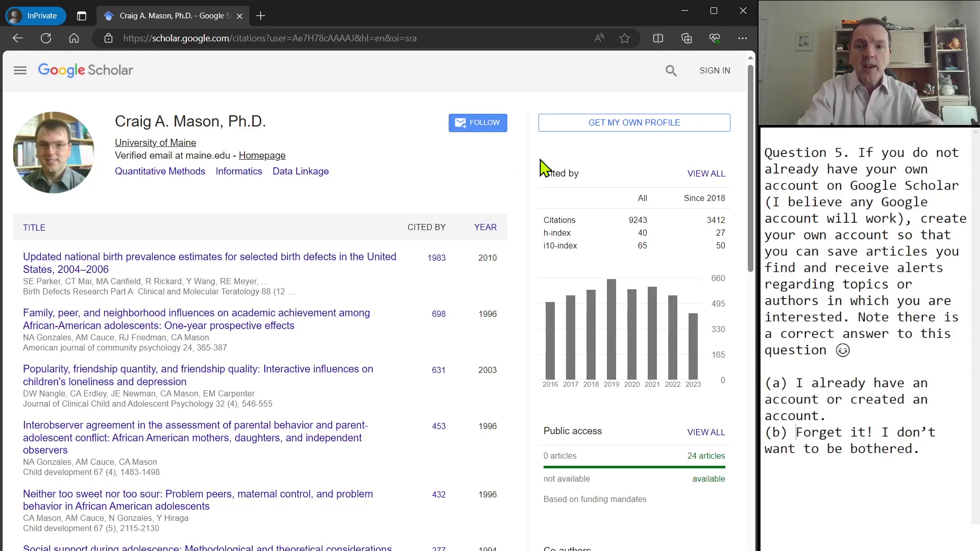
mouse_move(754, 148)
mouse_down()
mouse_move(755, 159)
mouse_move(754, 137)
mouse_up()
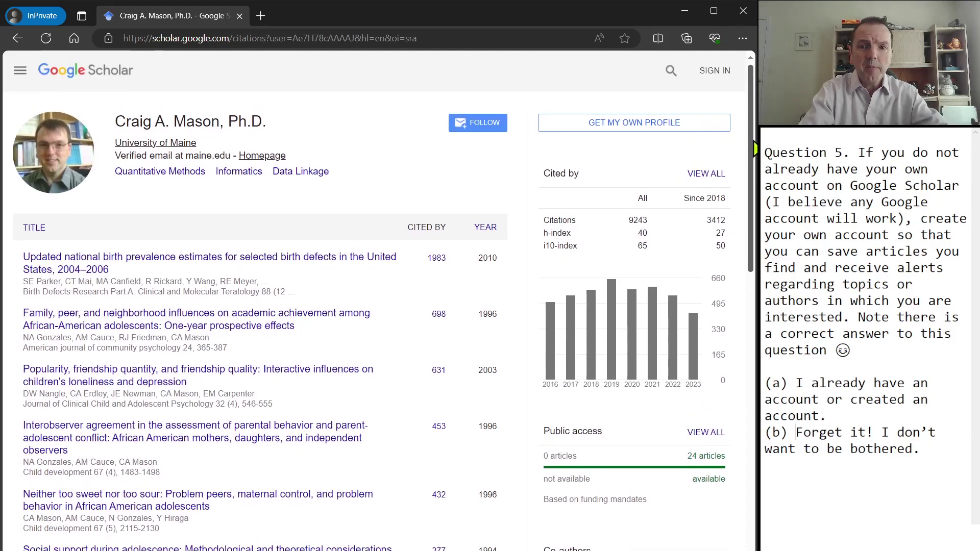
scroll(436, 466, down, 11)
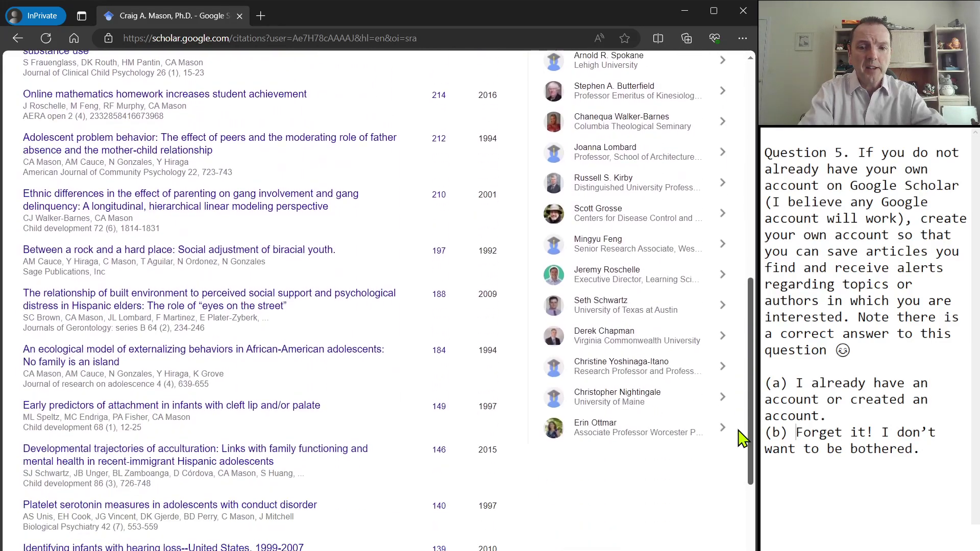
scroll(742, 437, down, 5)
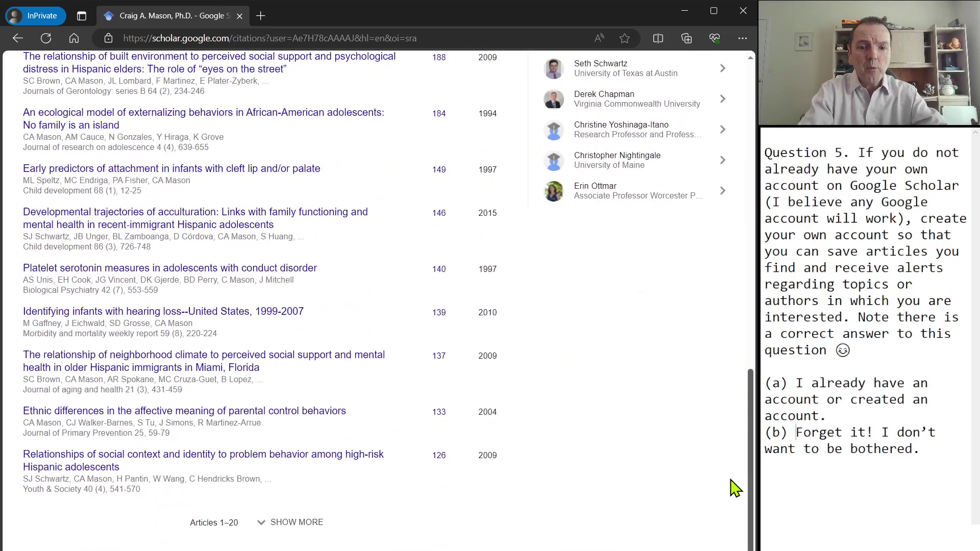
click(277, 529)
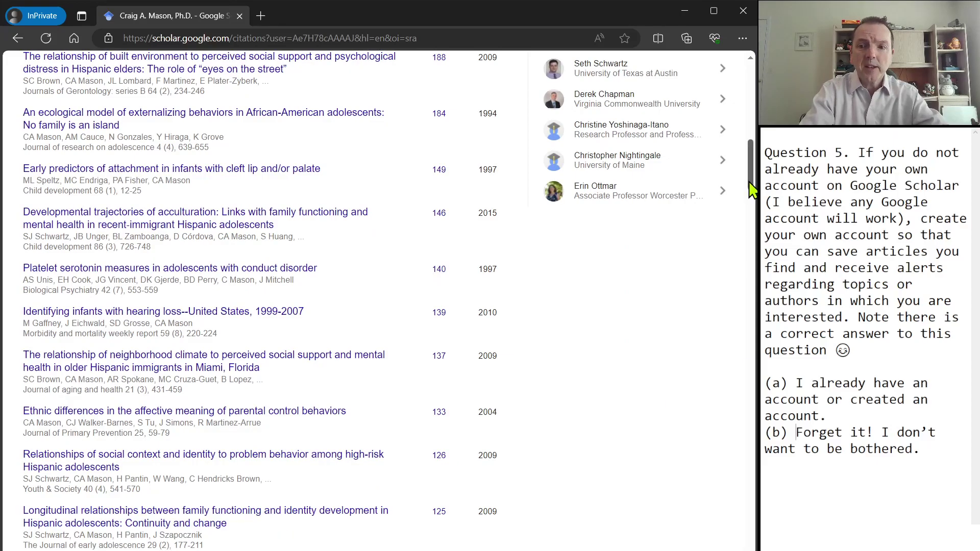
scroll(746, 260, down, 20)
scroll(738, 355, down, 20)
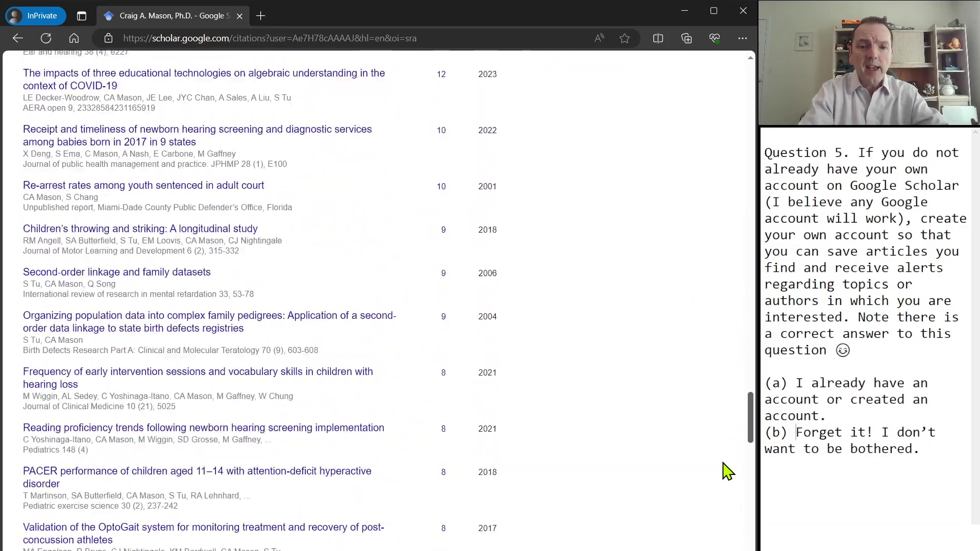
scroll(378, 301, down, 2)
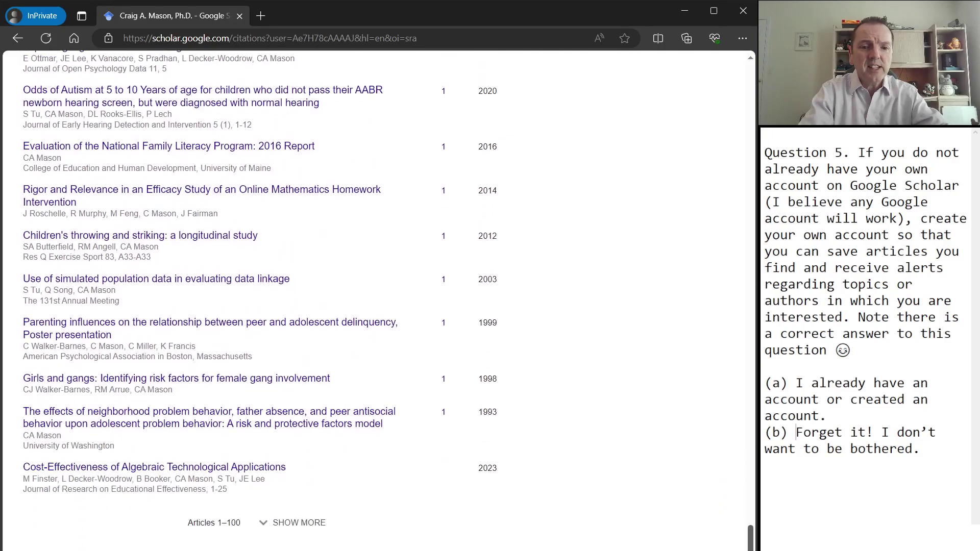
click(293, 523)
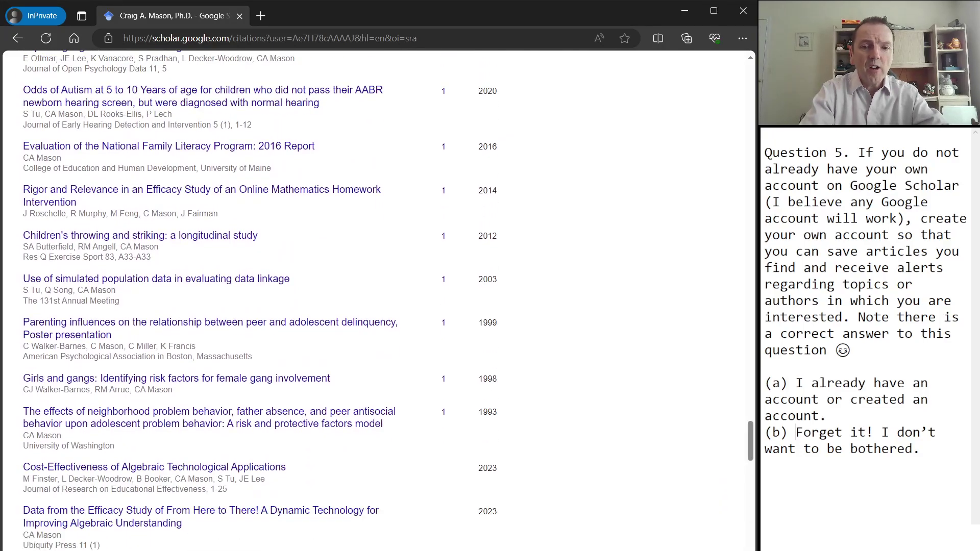
drag(754, 439, 753, 549)
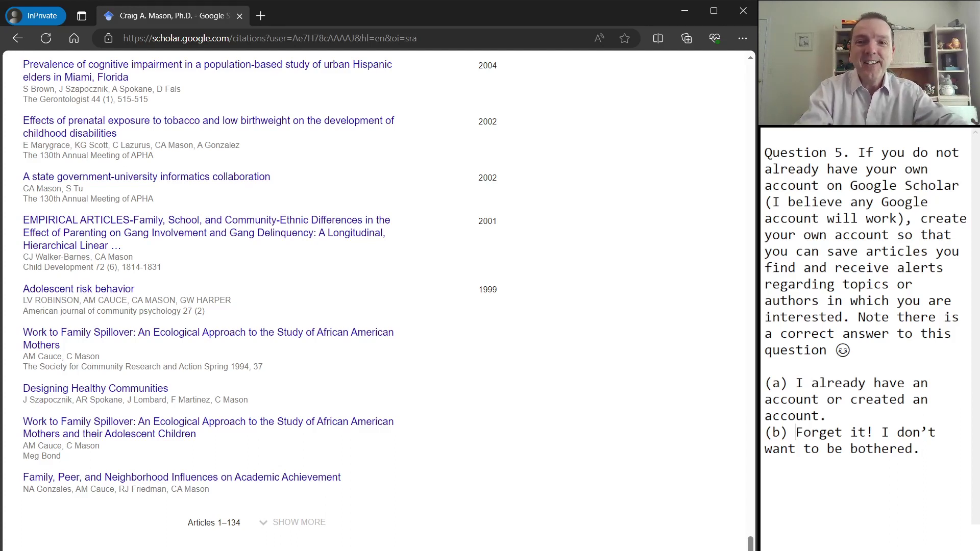
- Look over the last entries of the profile's article list and find the entry containing the word "Epidemic"
scroll(378, 291, up, 2)
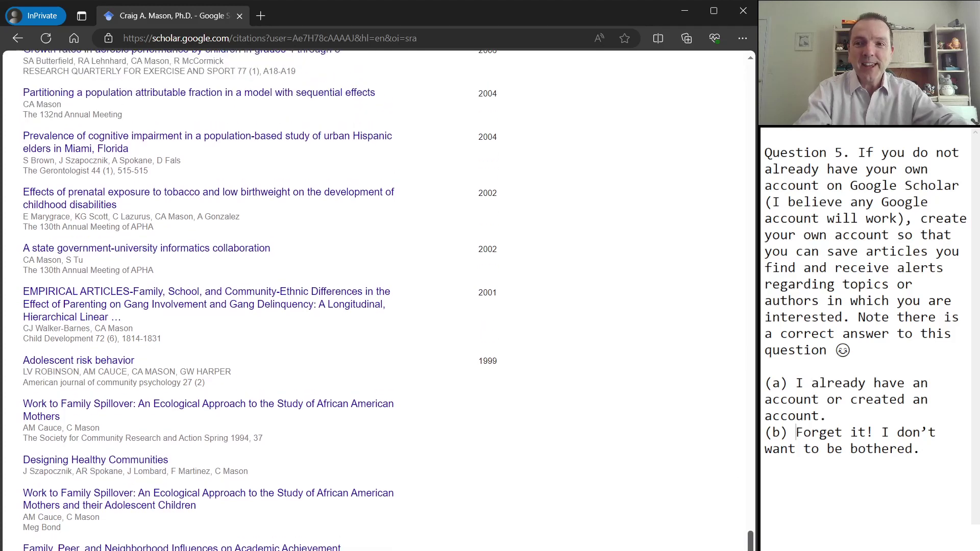
scroll(378, 291, up, 1)
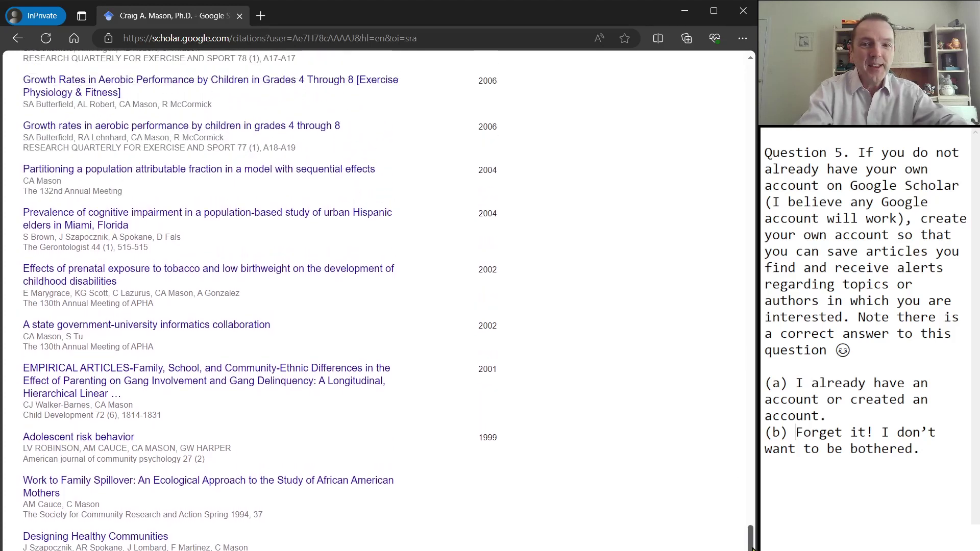
scroll(378, 291, down, 2)
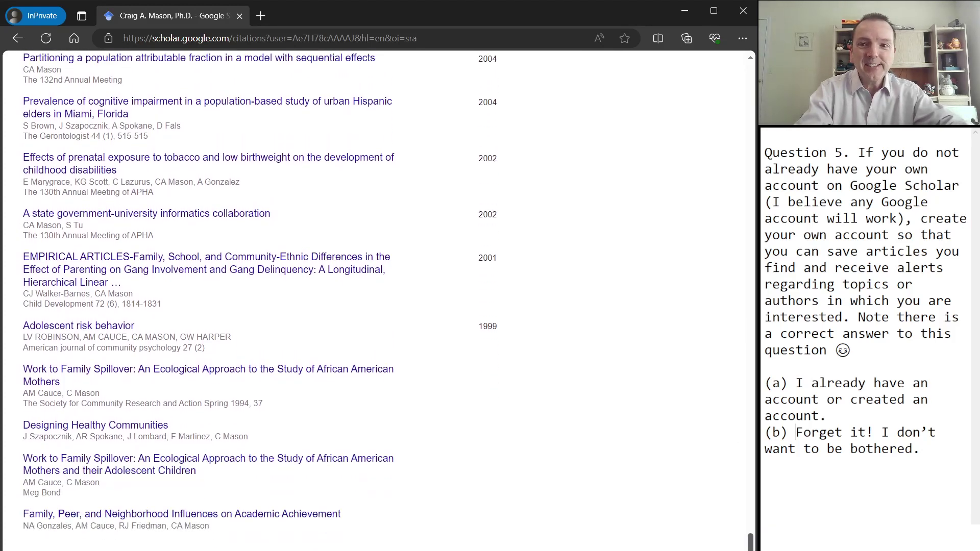
scroll(378, 291, up, 1)
scroll(378, 291, up, 2)
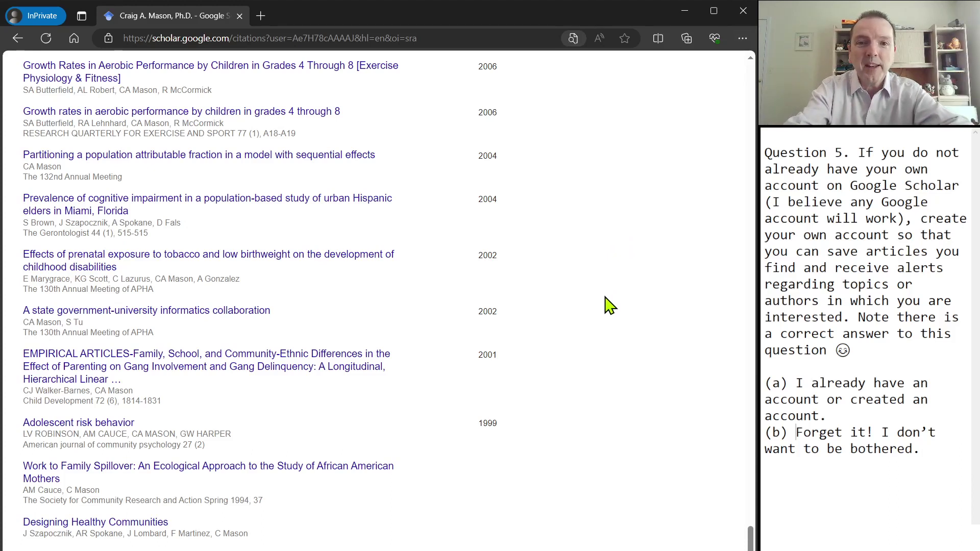
key(Return)
key(Return)
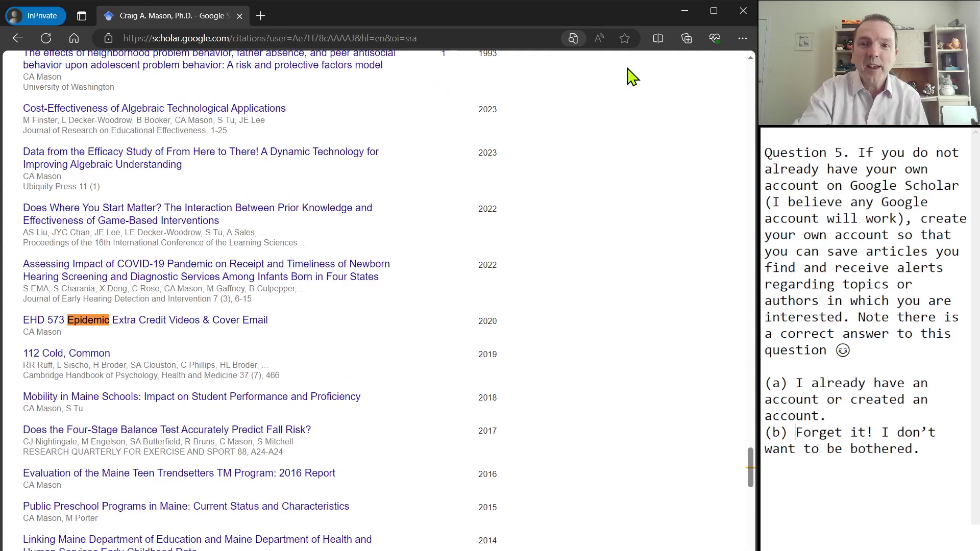
key(Escape)
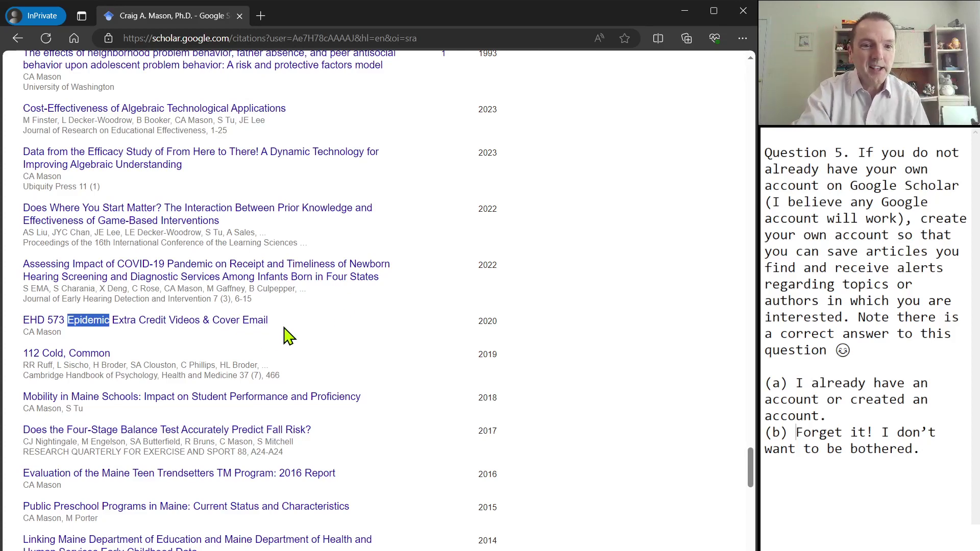
- Open the PDF of "EHD 573 Epidemic Extra Credit Videos & Cover Email", read its email pages and view the linked Part I video
click(234, 326)
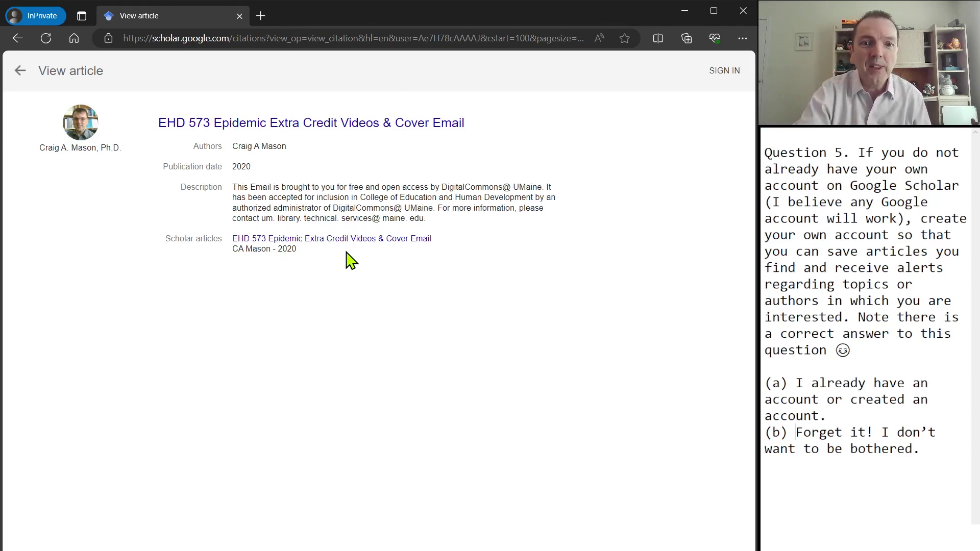
click(364, 239)
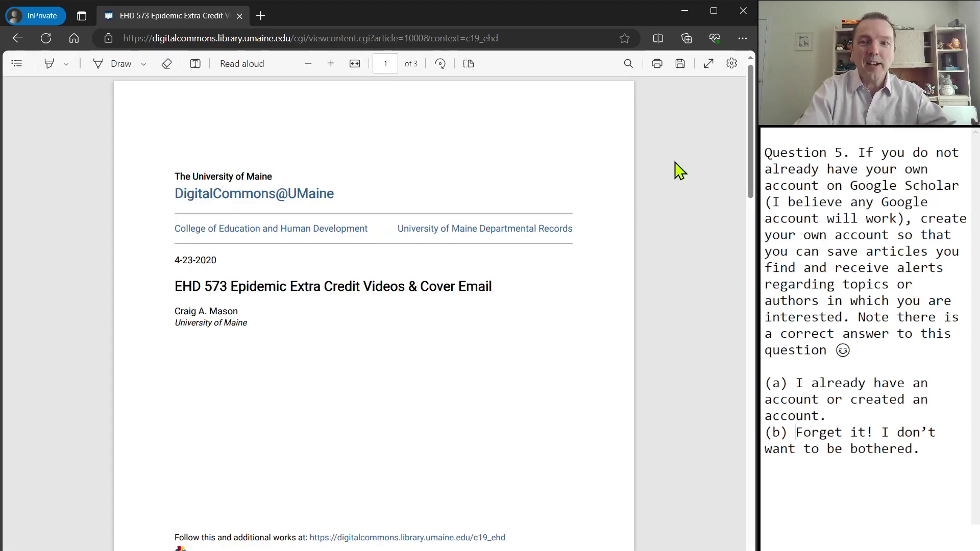
drag(752, 137, 753, 163)
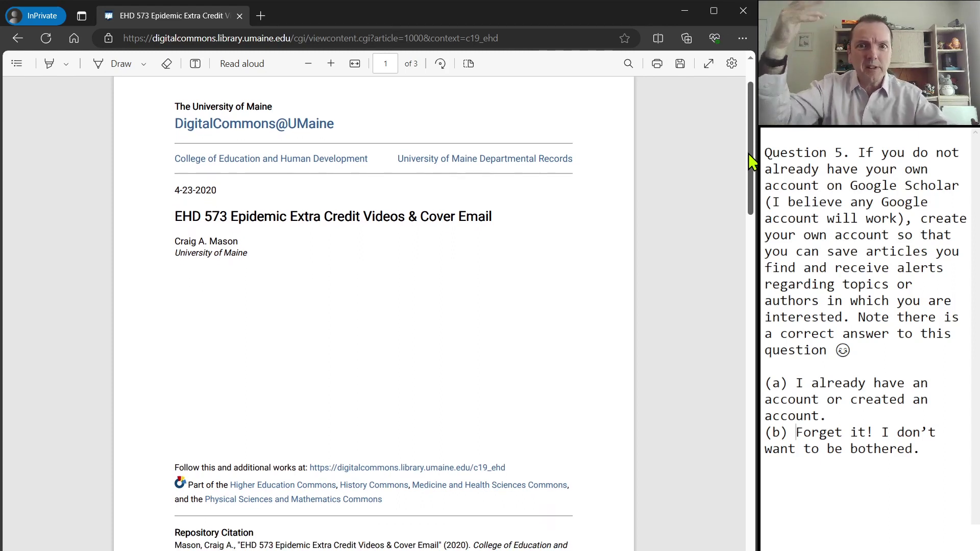
drag(753, 162, 744, 307)
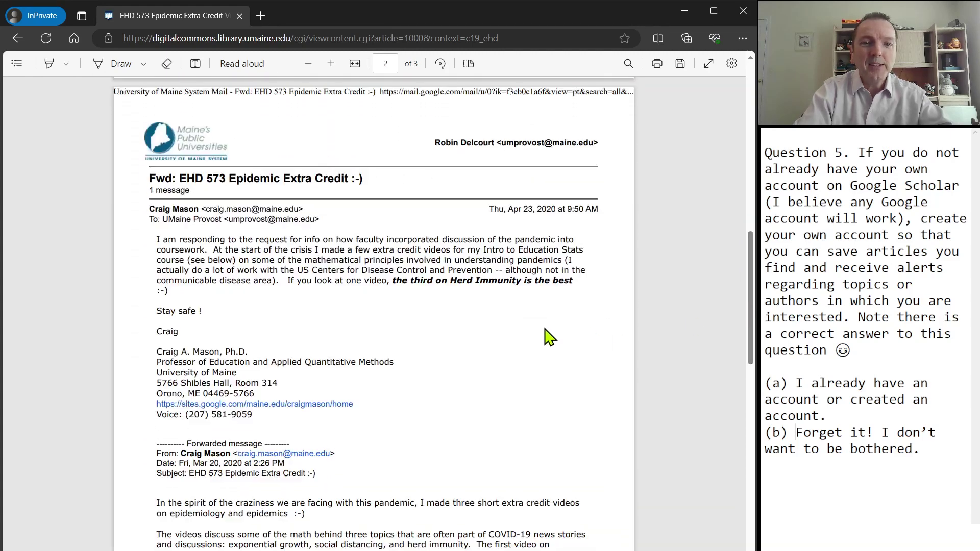
drag(750, 248, 747, 378)
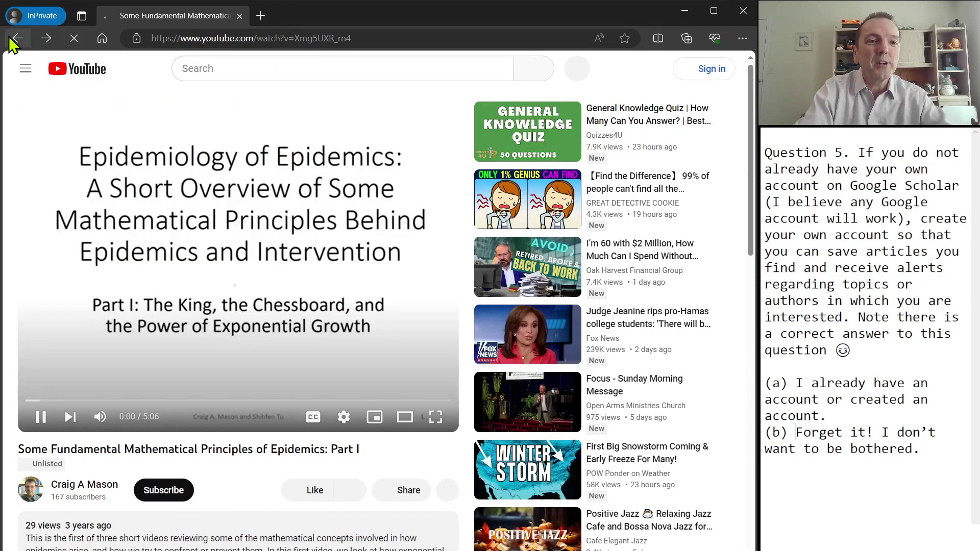
- Return to the author's profile and look through the remaining publications to the end of the list, finishing at the profile header
click(11, 39)
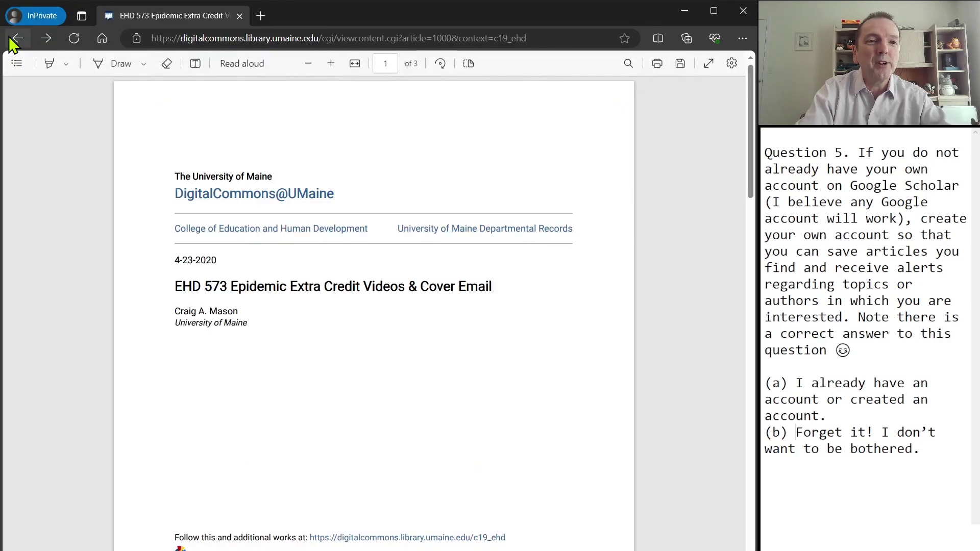
click(12, 39)
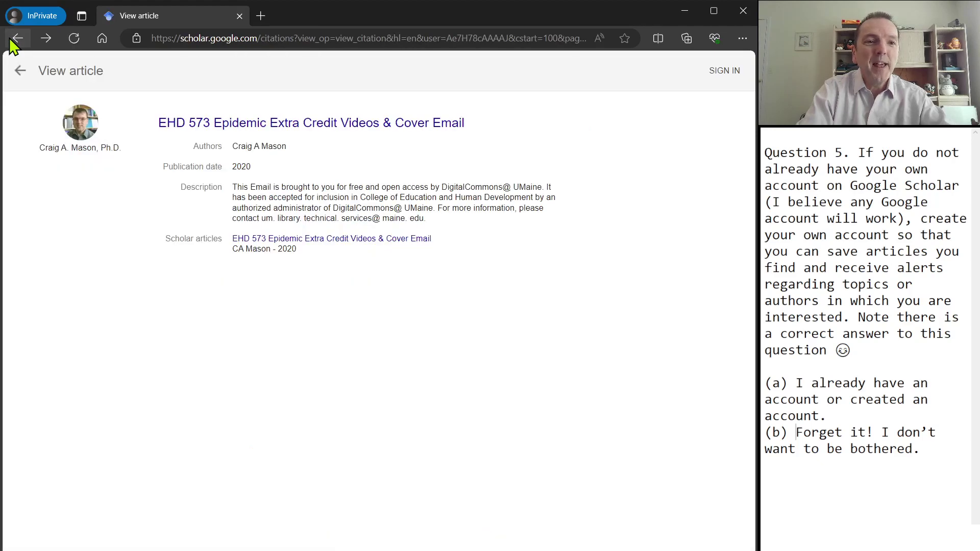
click(11, 39)
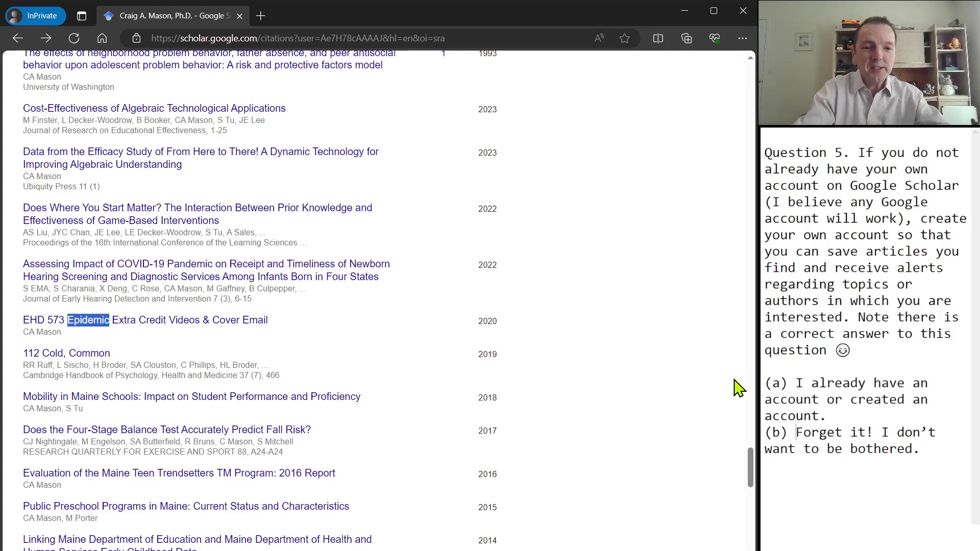
drag(753, 474, 754, 489)
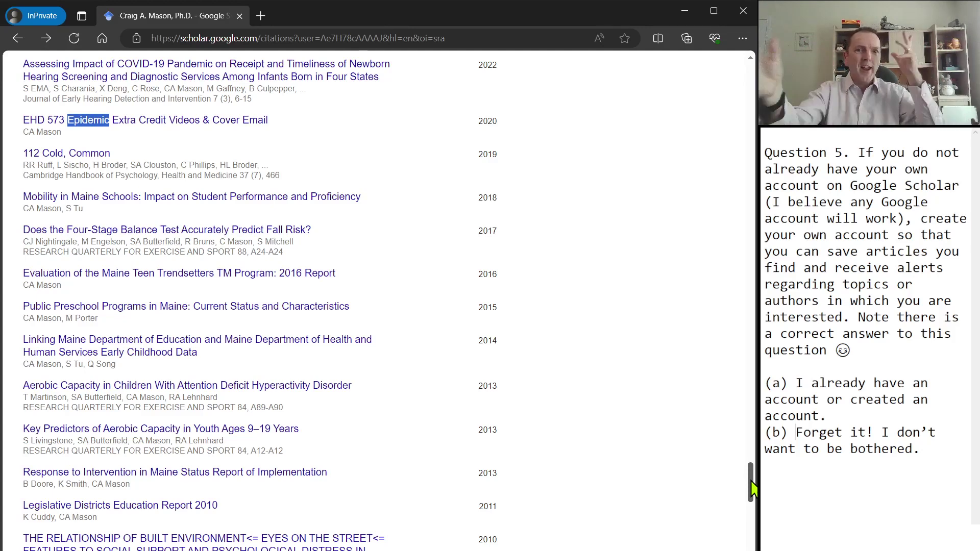
drag(750, 483, 739, 548)
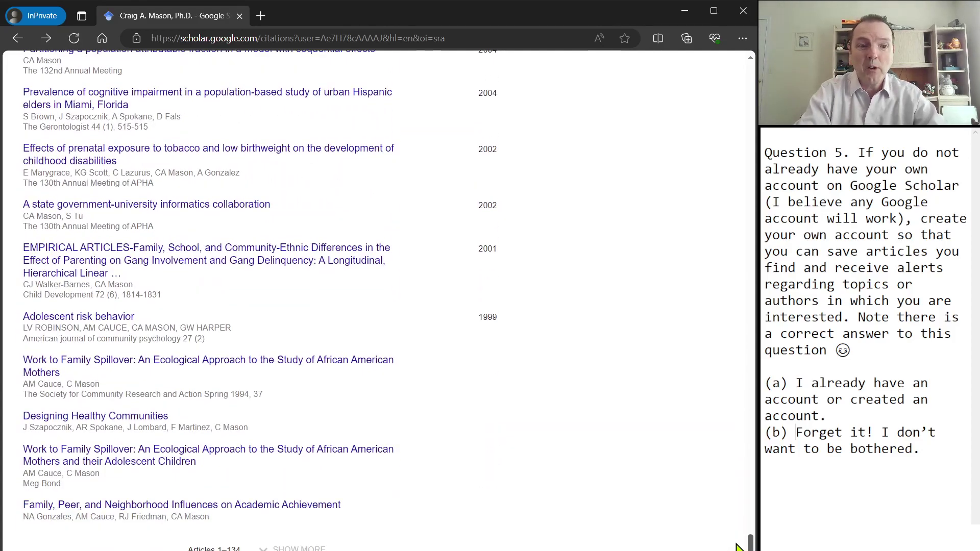
drag(736, 543, 747, 65)
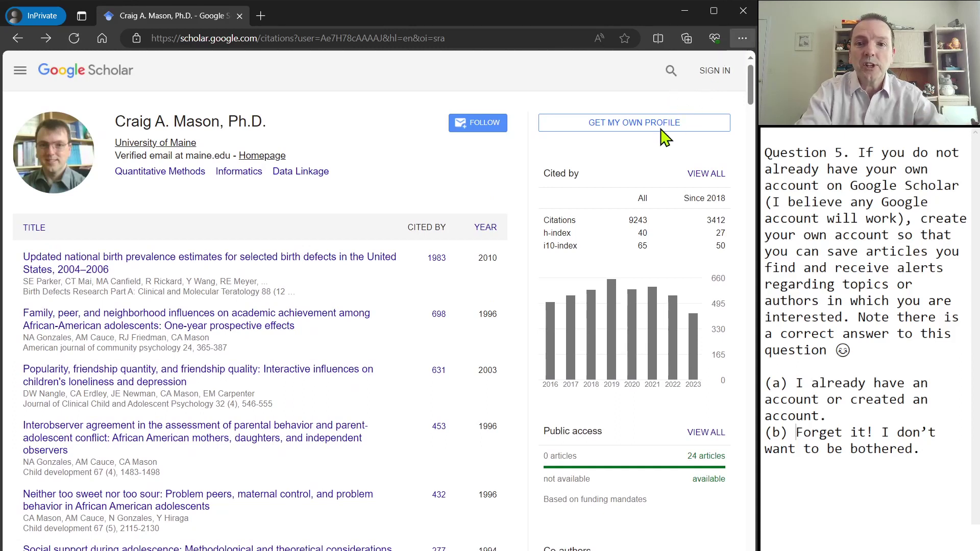
- Search the profile's article list for "eyes" and check the matching "eyes on the street" entries
mouse_move(611, 301)
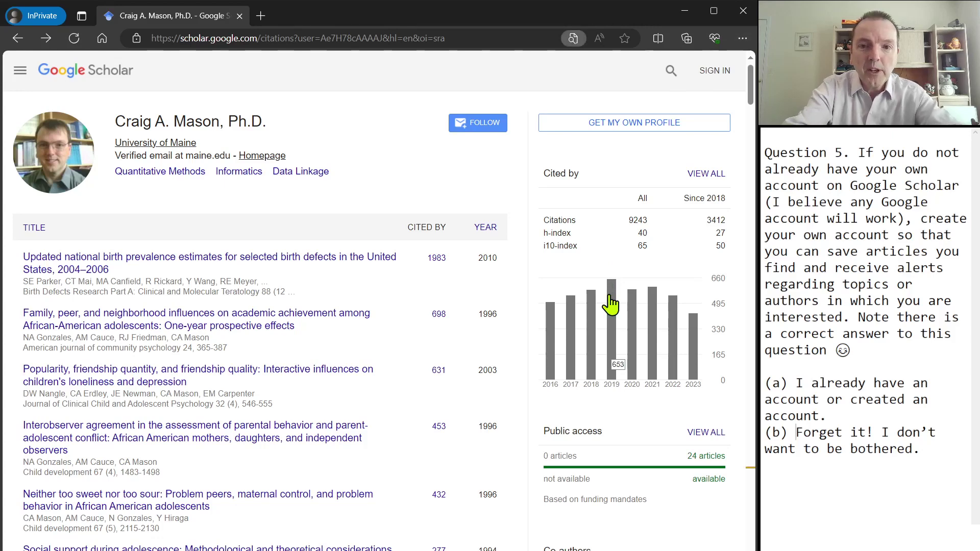
key(F3)
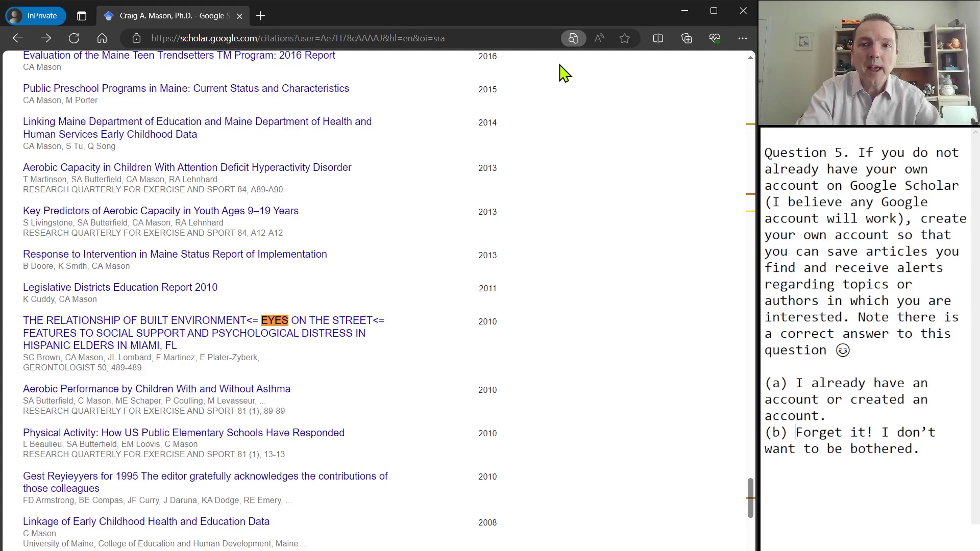
scroll(565, 77, up, 15)
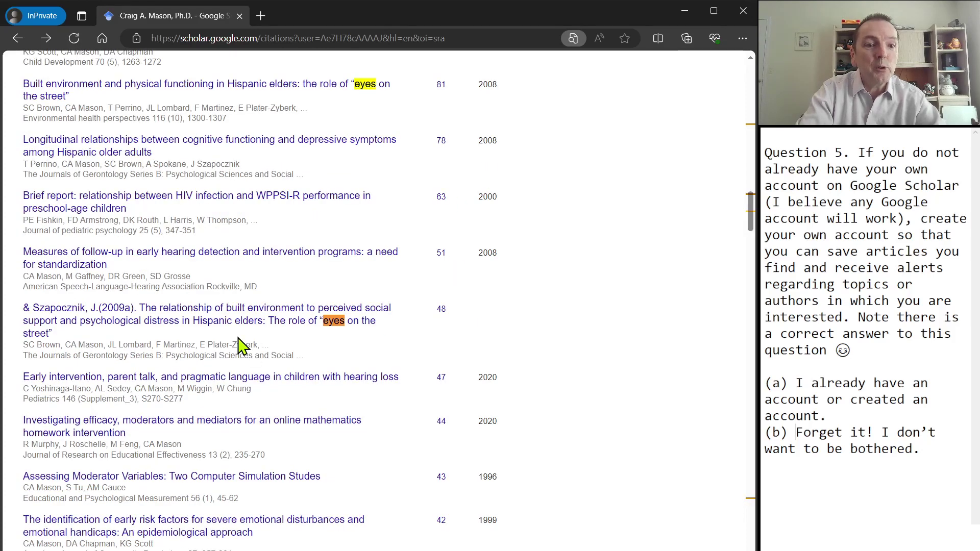
- Compare the similar "eyes on the street" entries in the article list and return to the profile header
click(563, 62)
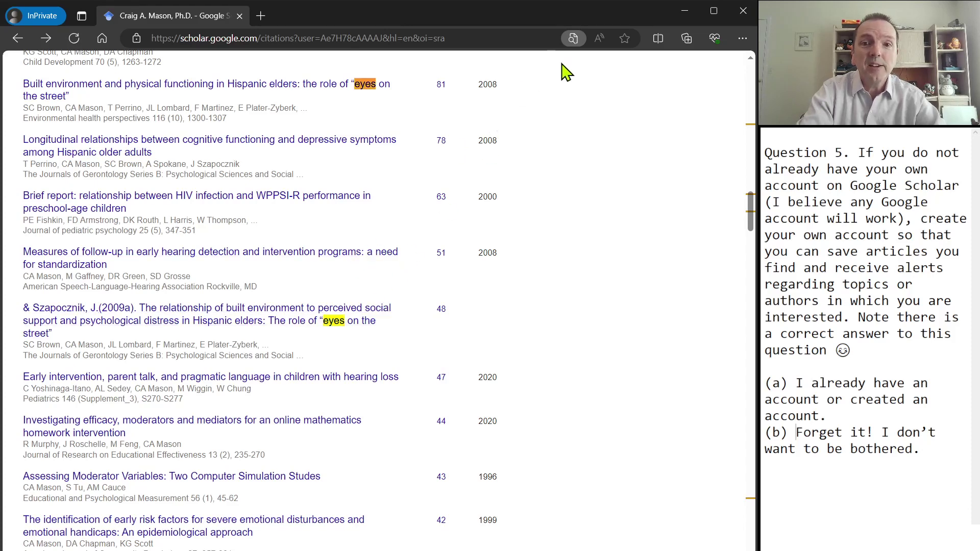
click(563, 63)
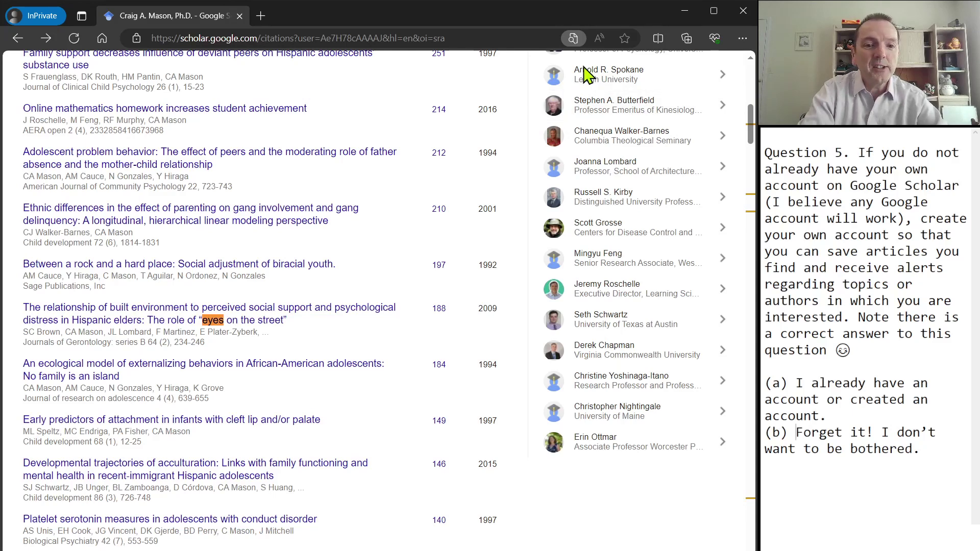
scroll(587, 74, down, 10)
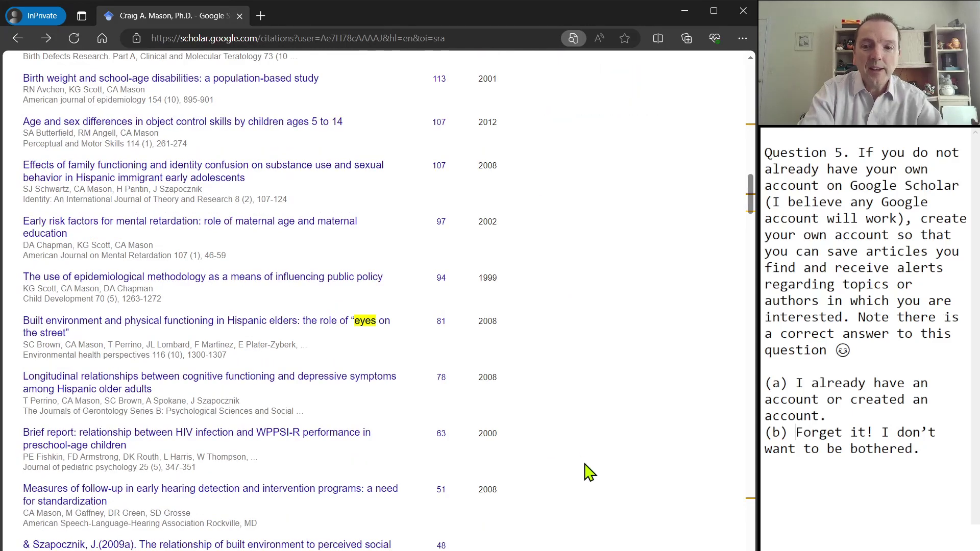
scroll(751, 217, down, 1)
drag(751, 221, 746, 248)
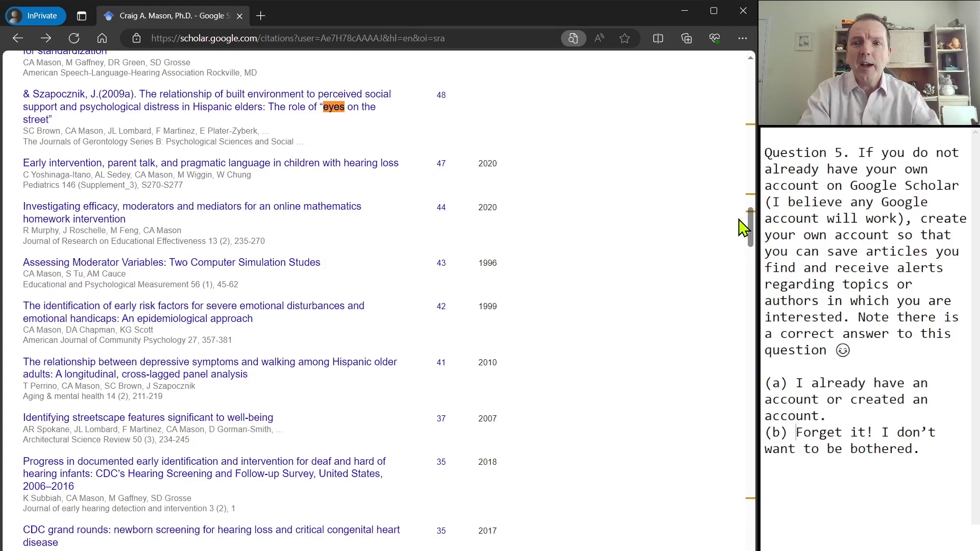
drag(751, 236, 752, 76)
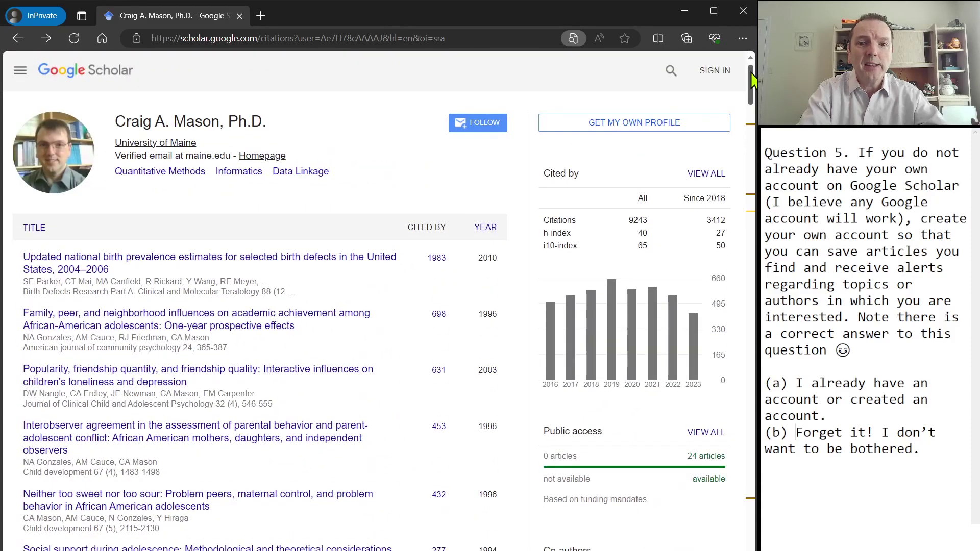
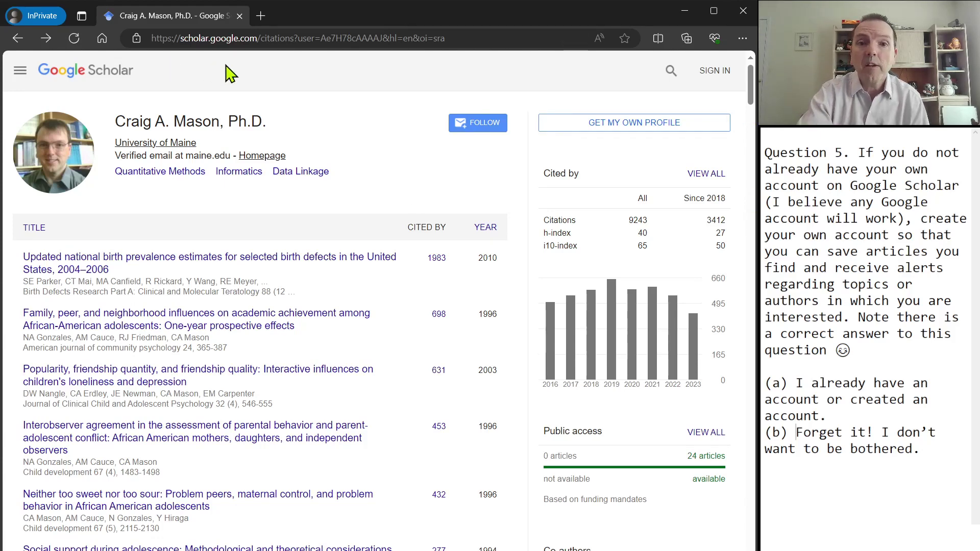
- Open the Google Account creation form for personal use from the sign-in page, and return to Google Scholar without filling it in
click(718, 71)
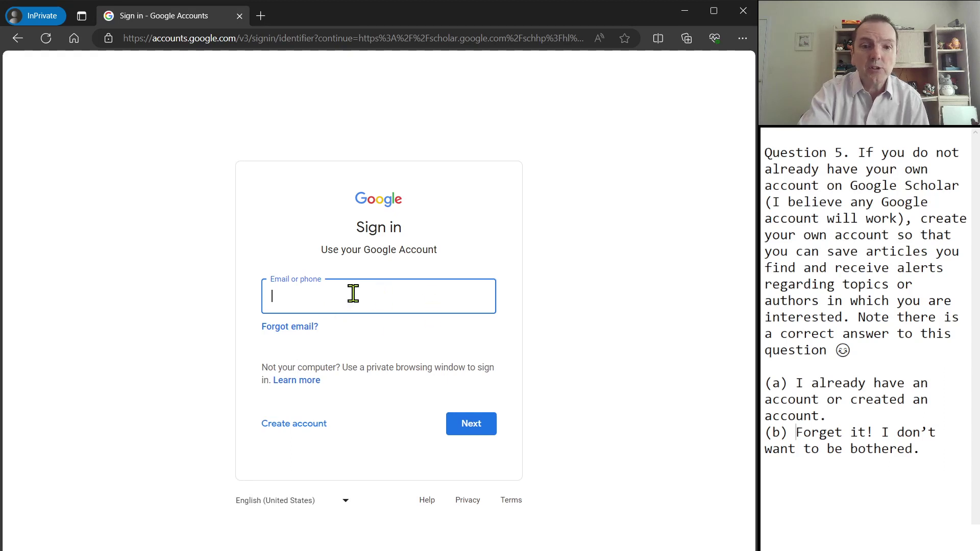
click(306, 426)
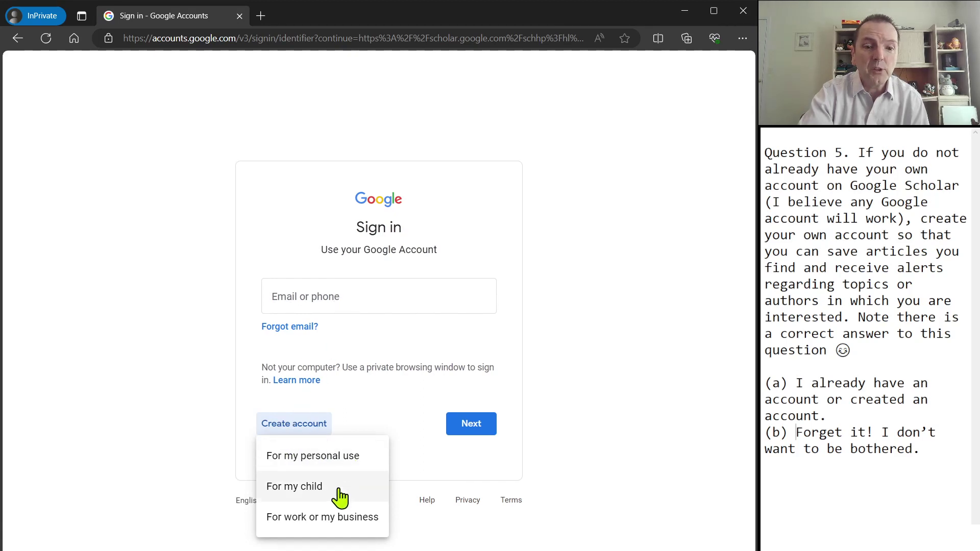
click(324, 456)
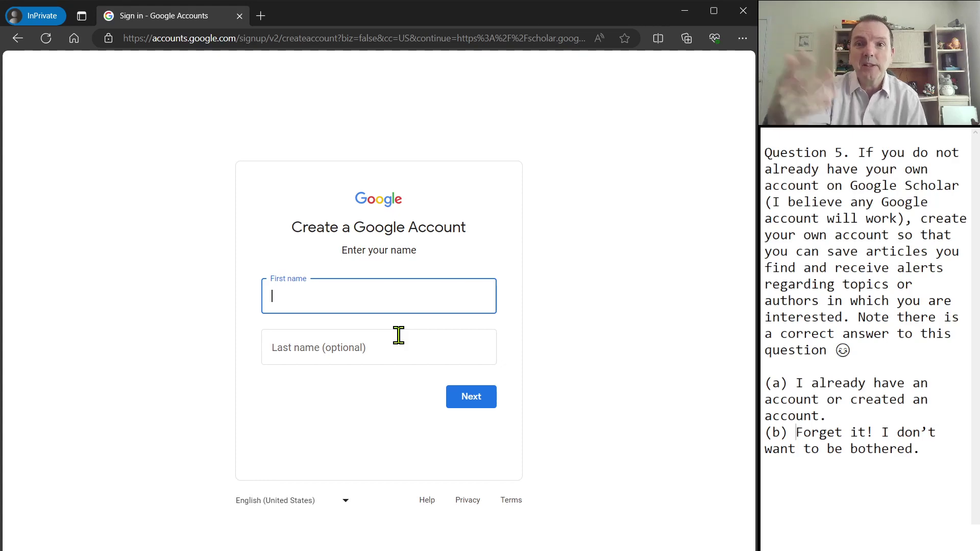
click(17, 40)
click(17, 39)
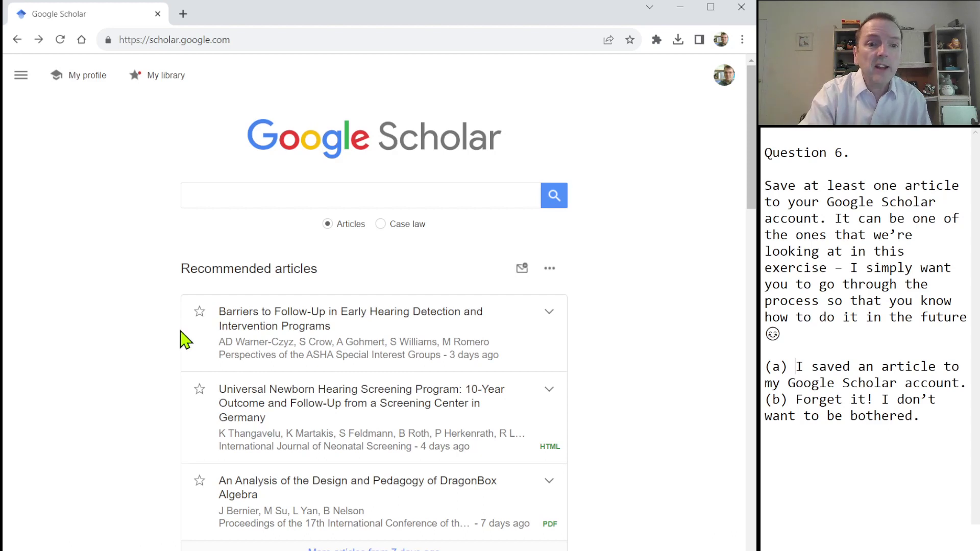
- Save the recommended article "Barriers to Follow-Up in Early Hearing Detection and Intervention Programs" to the library with the Hearing Loss label
click(199, 312)
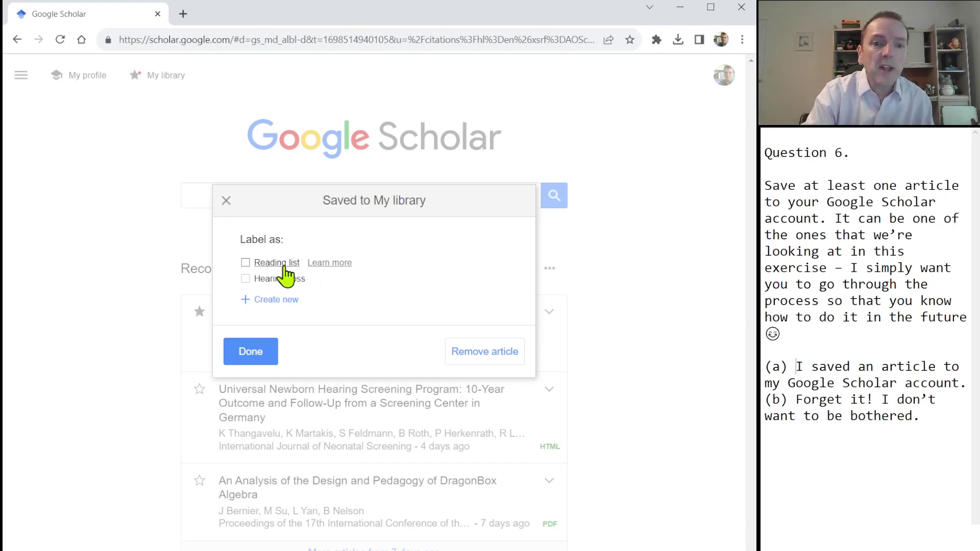
click(246, 281)
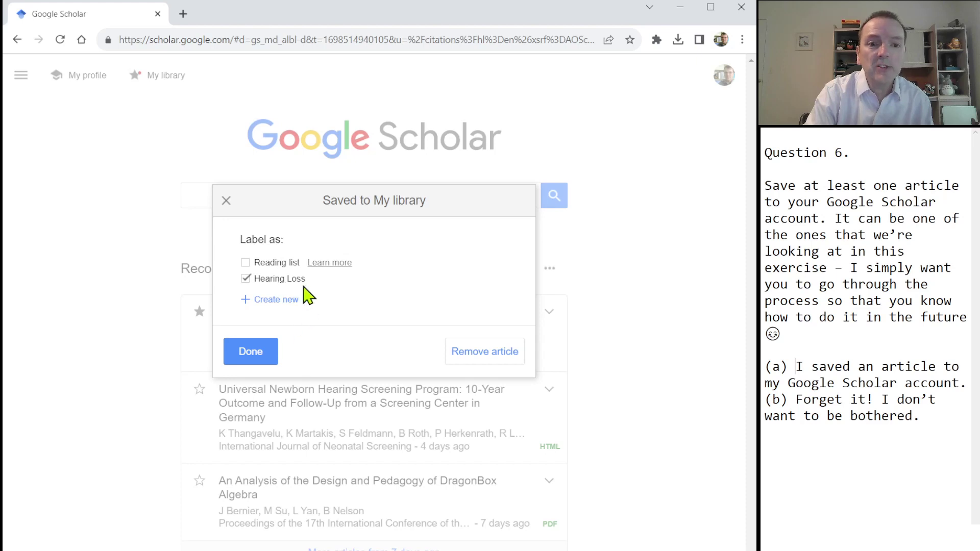
click(252, 354)
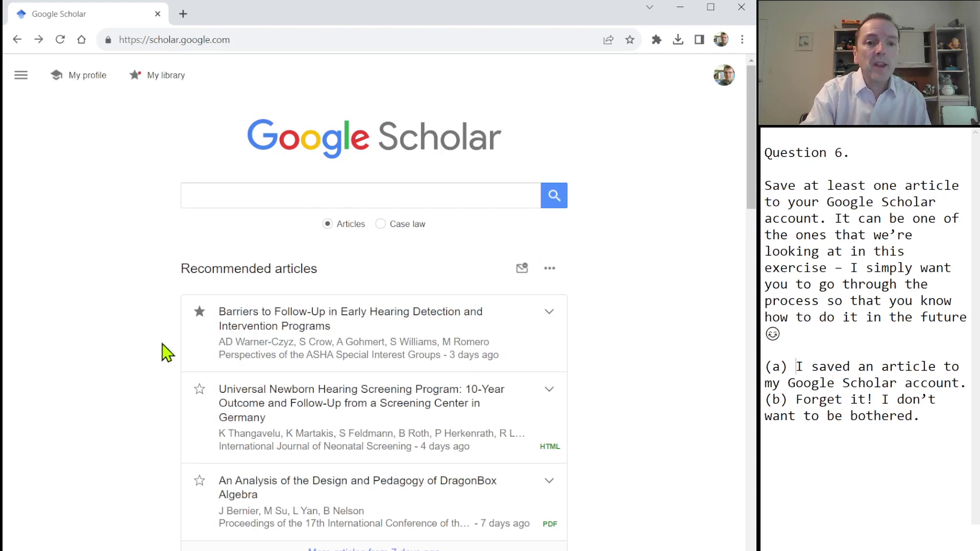
- Check the library's articles labelled Hearing Loss and return to the Google Scholar home page
click(162, 76)
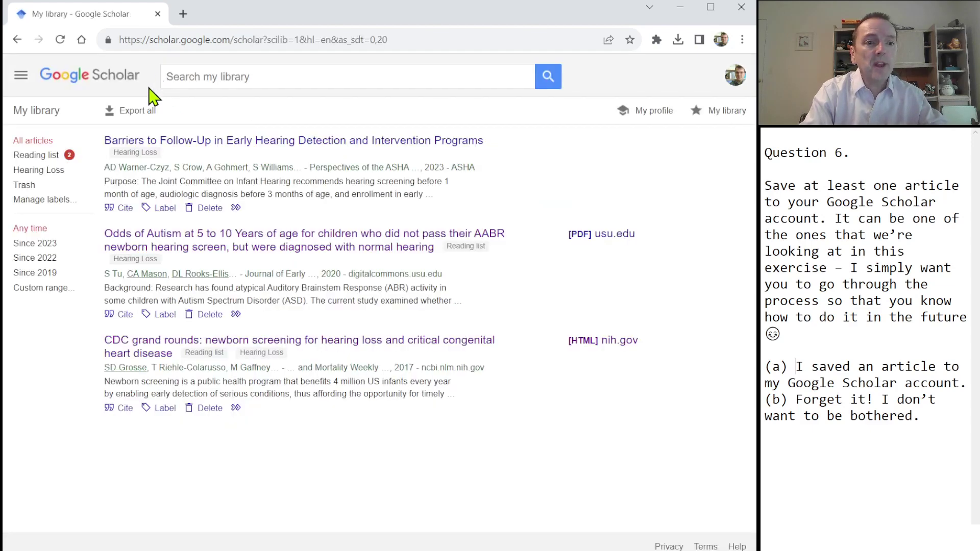
click(41, 174)
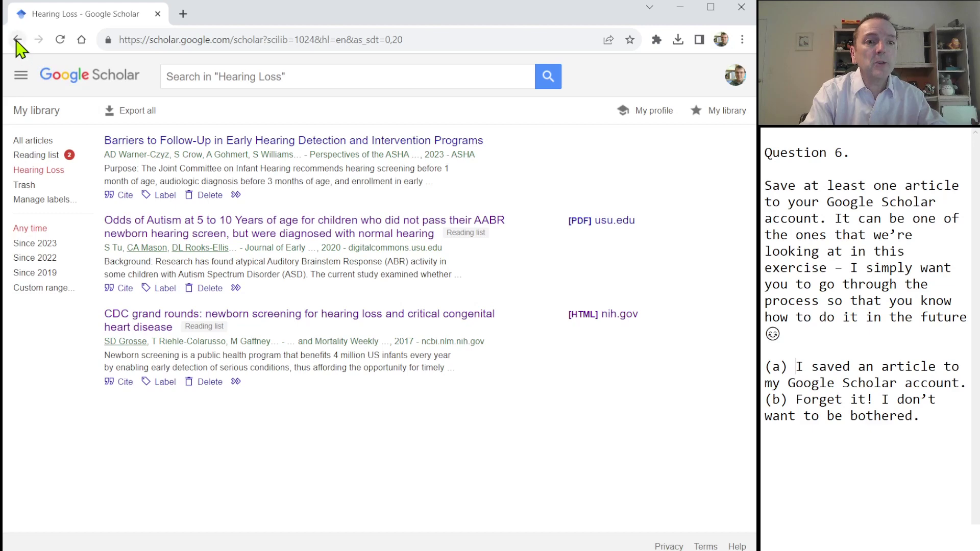
click(51, 74)
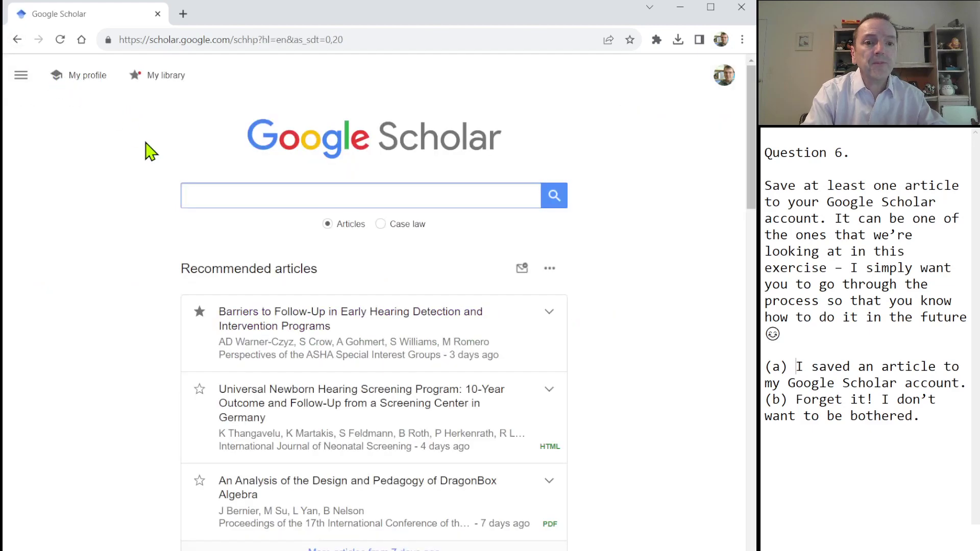
- Search for articles on "resiliency kindergarten poverty"
click(222, 193)
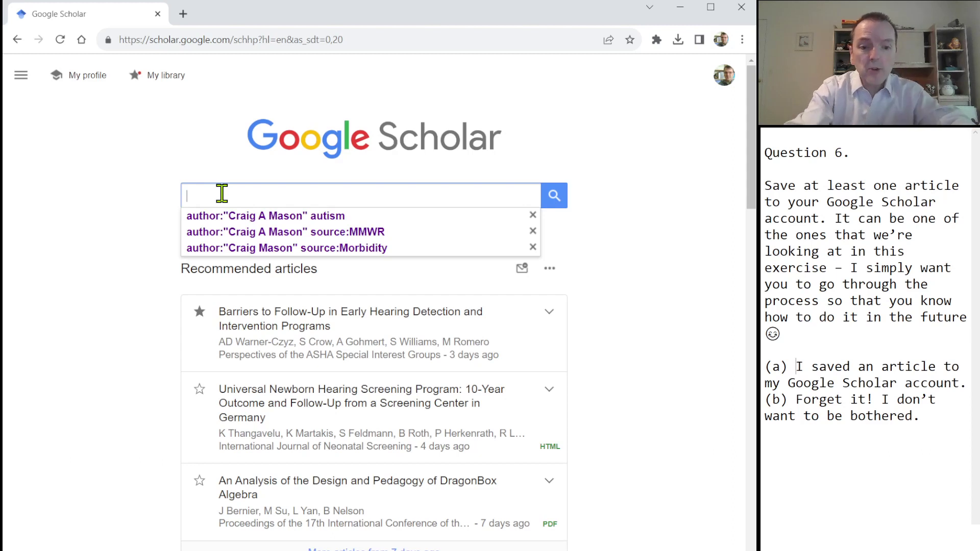
text(resilie)
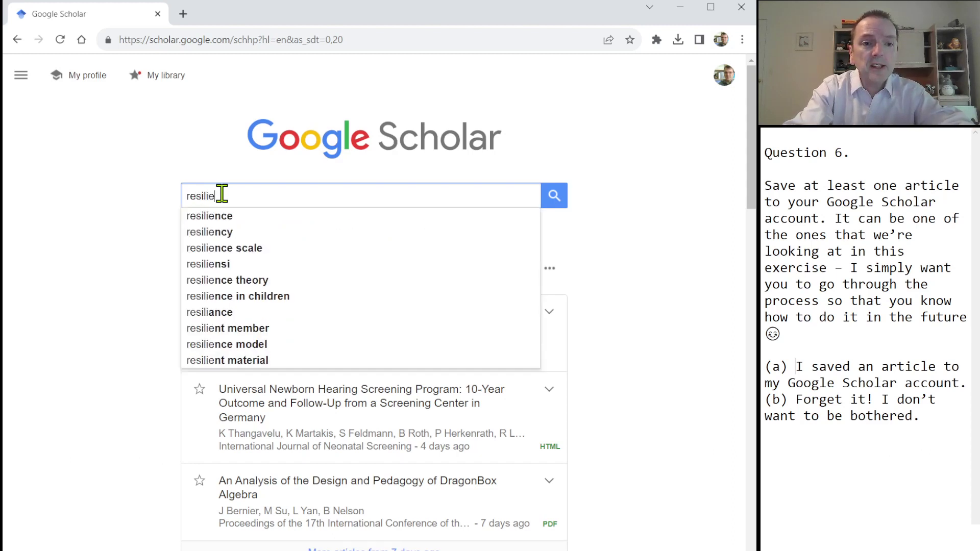
text(ncy)
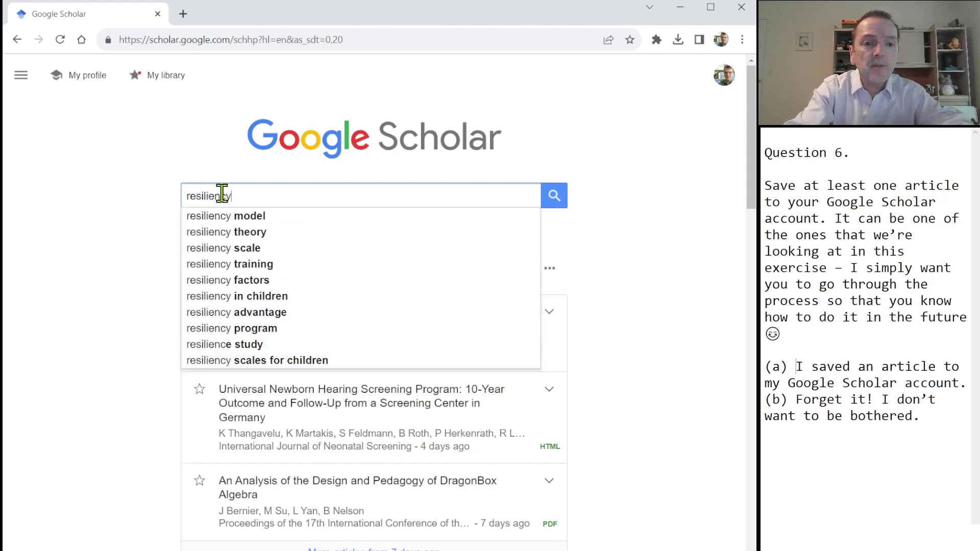
text( kindergarten)
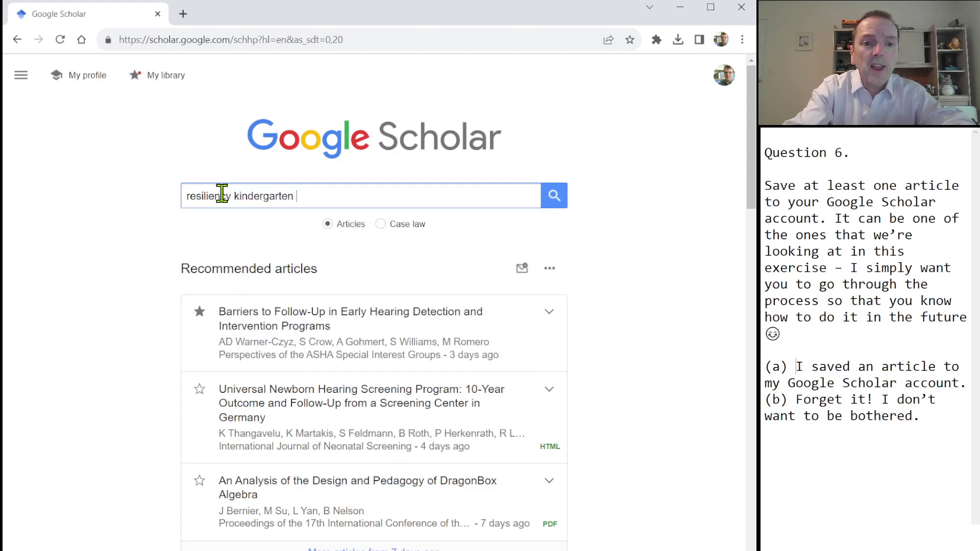
text( poverty)
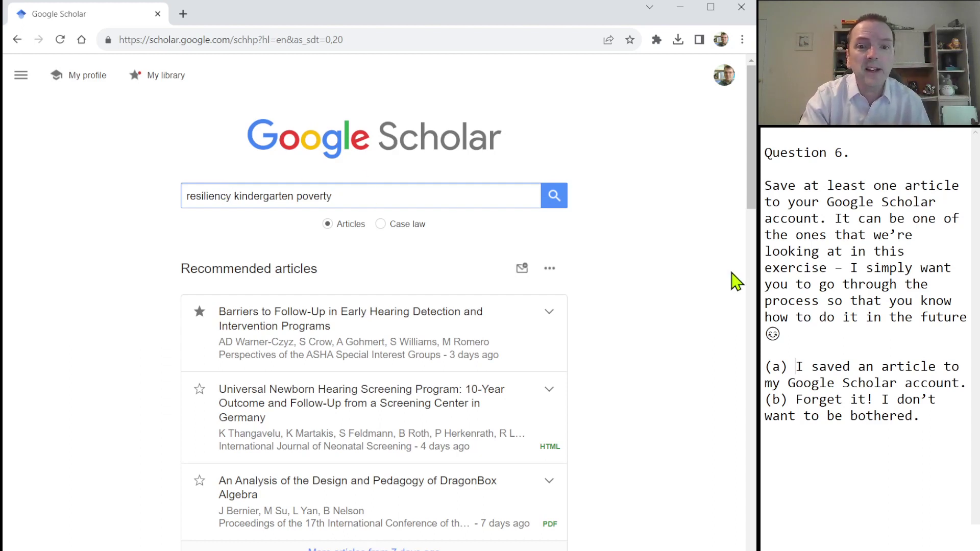
click(553, 203)
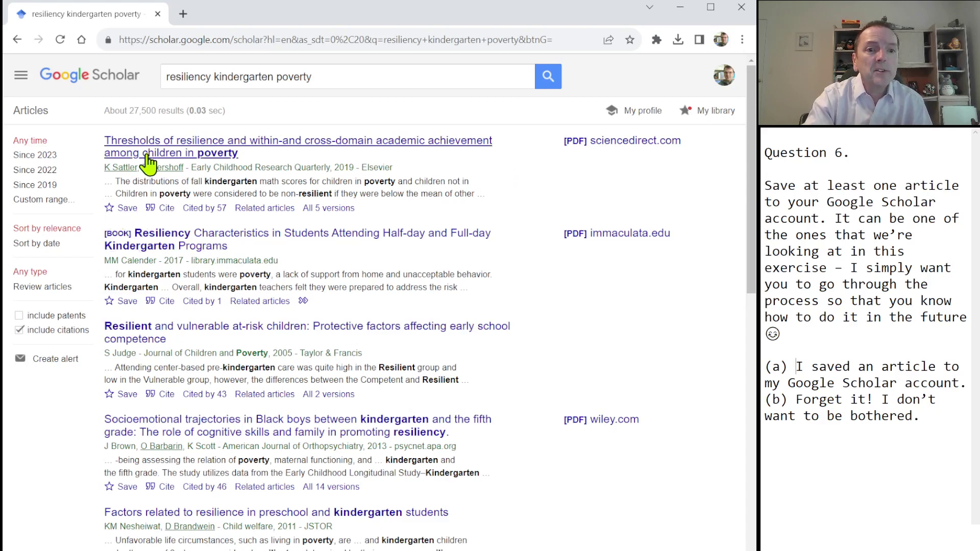
- Save the first two search results to the library, creating a new label "Resiliency" and applying it to both
click(110, 210)
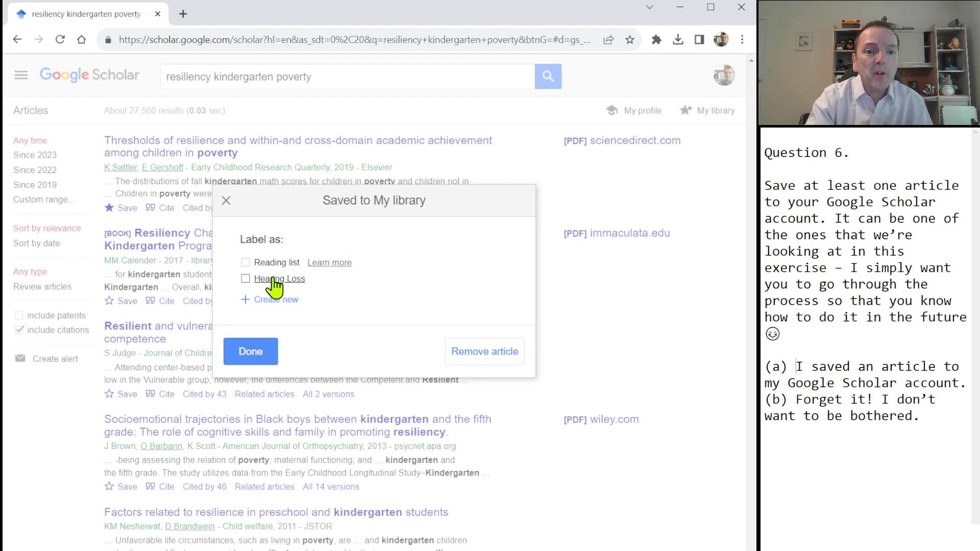
click(247, 306)
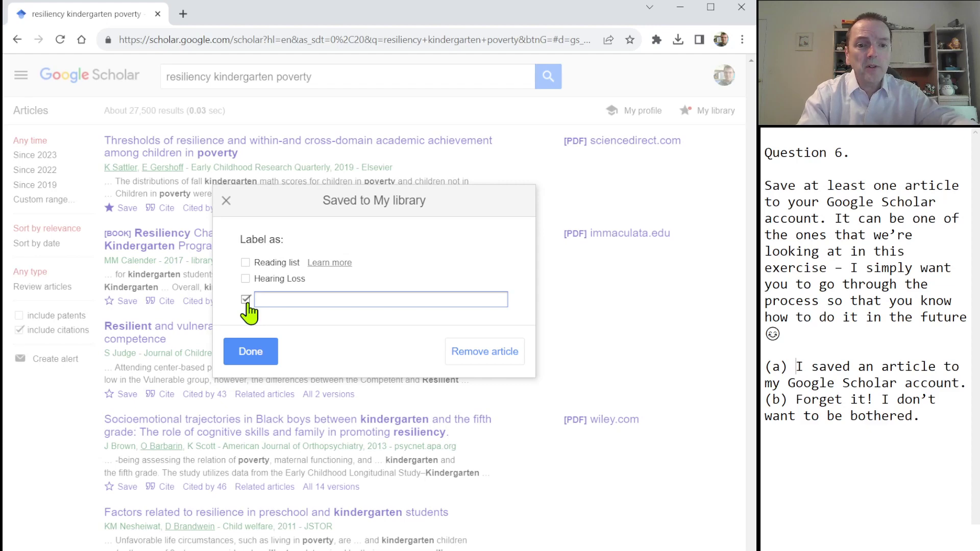
text(Resiliency)
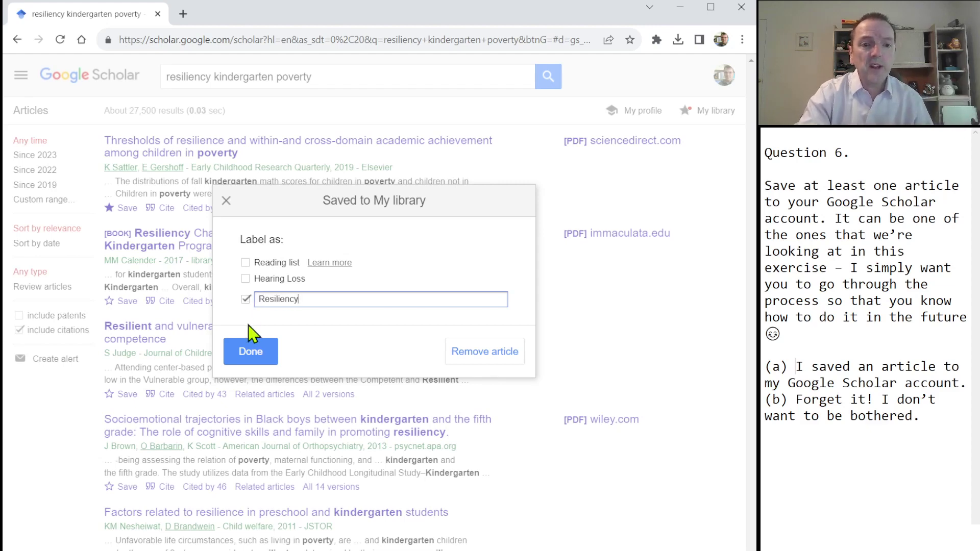
click(251, 352)
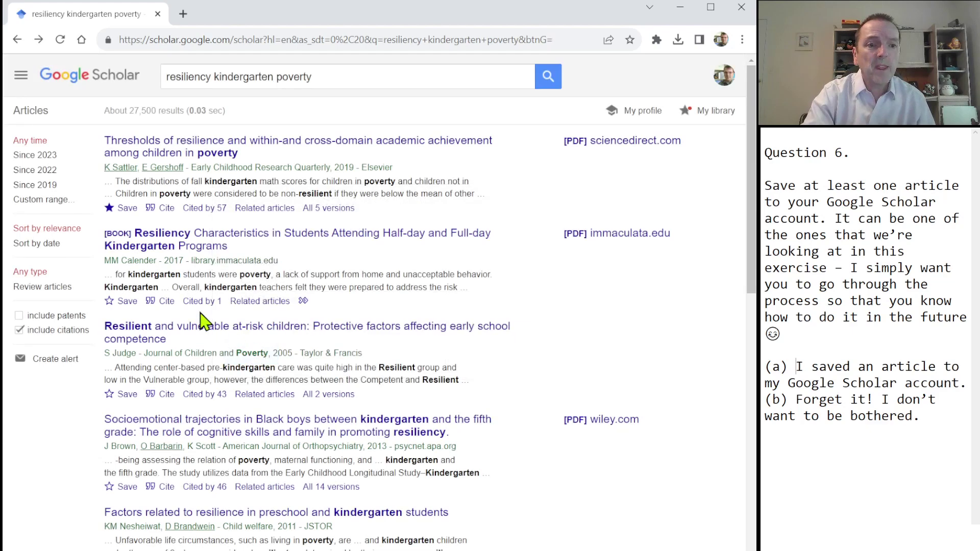
click(110, 301)
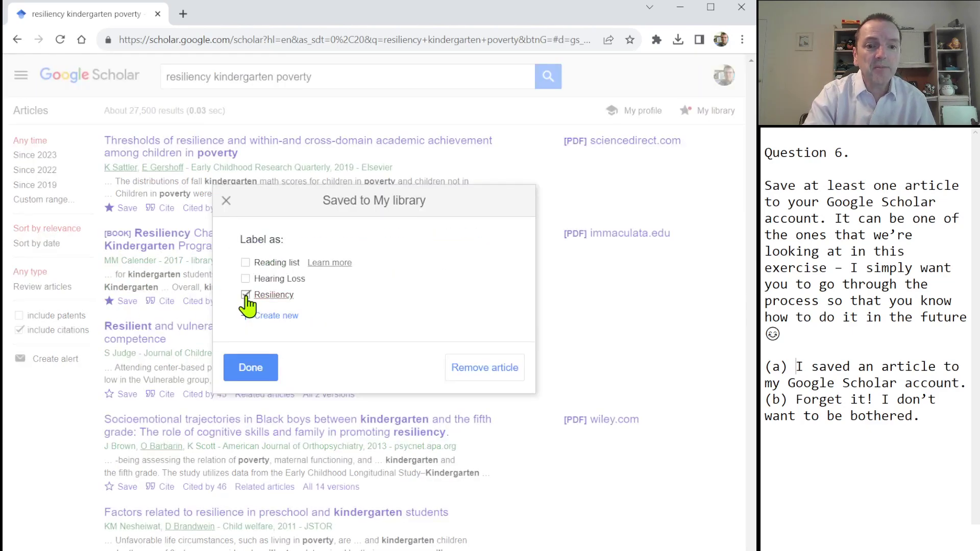
click(250, 367)
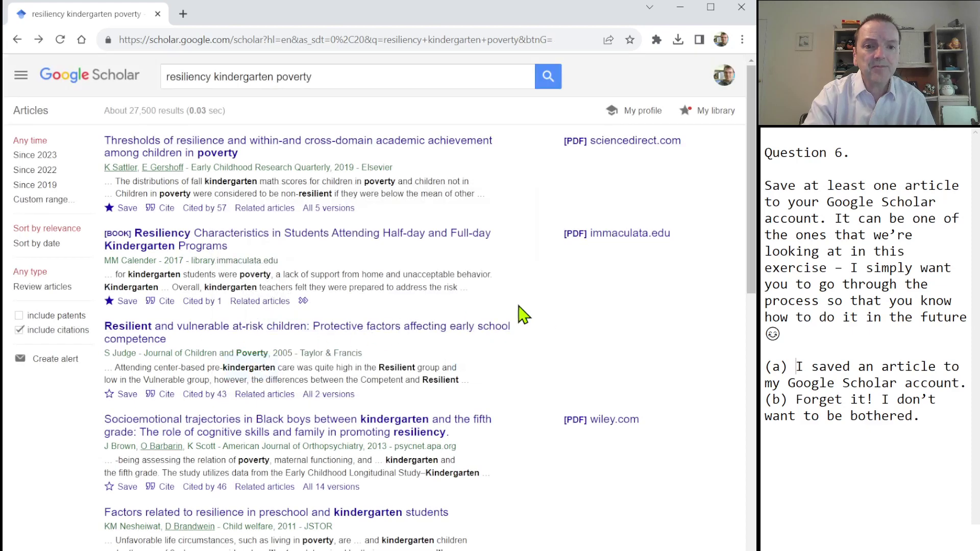
- View the library's articles labelled Resiliency and go back to the Google Scholar home page
click(713, 120)
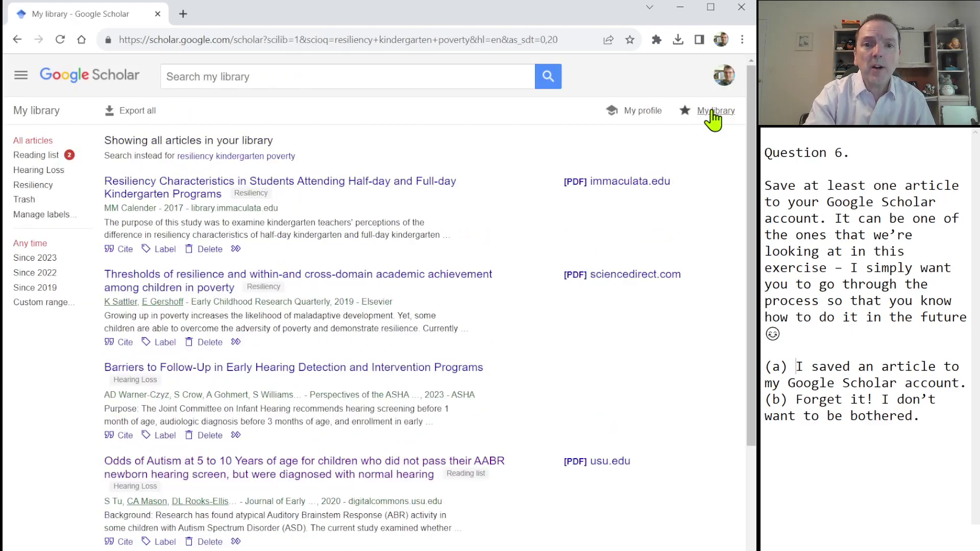
click(44, 187)
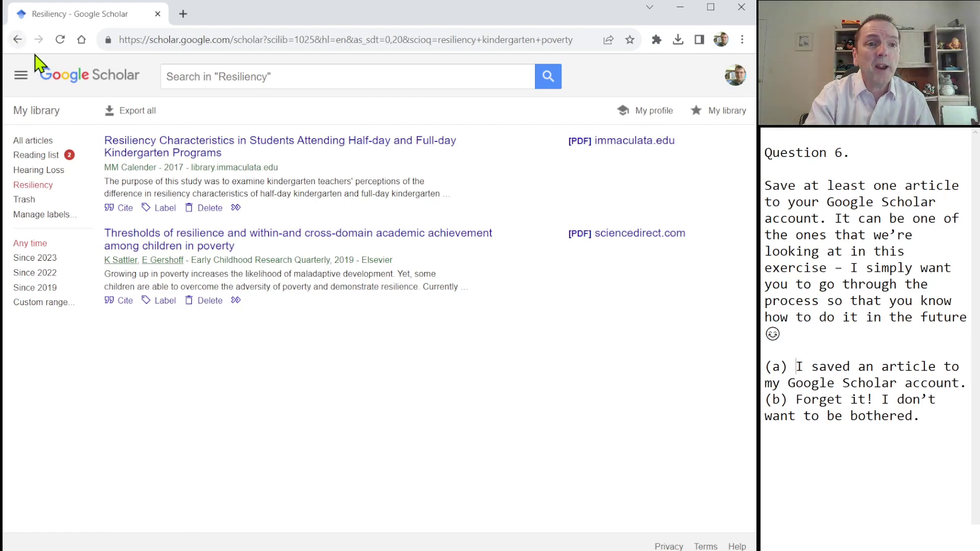
click(55, 79)
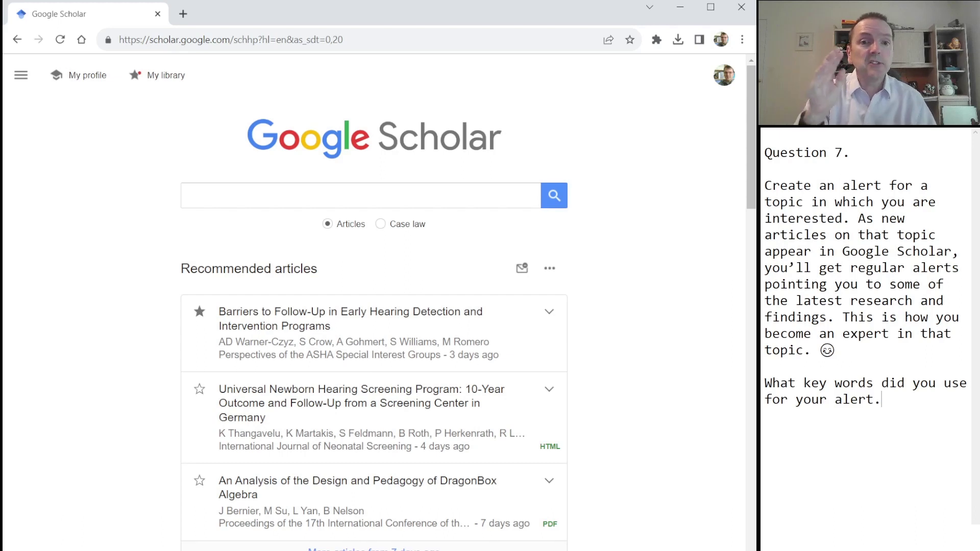
- Search for articles on "resilience kindergarten poverty"
click(397, 198)
text(resilie)
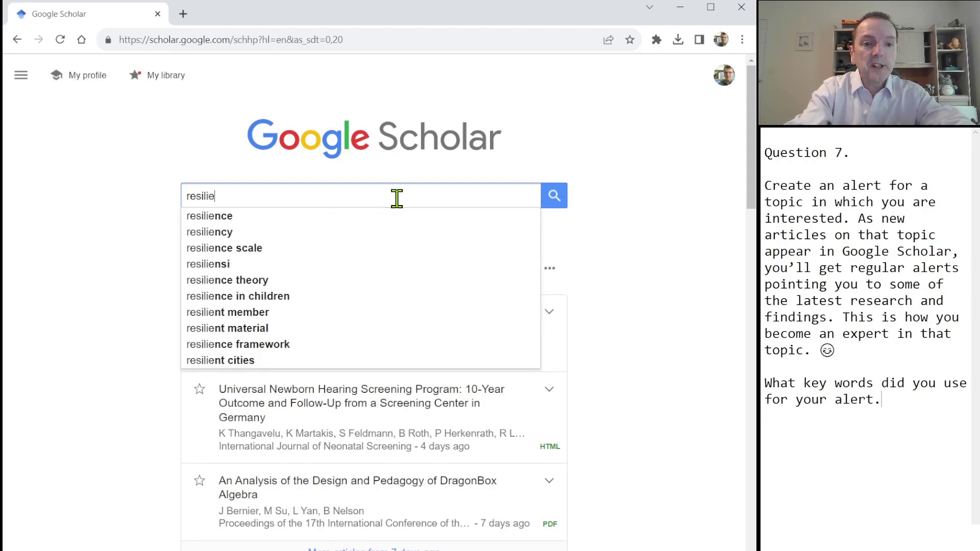
text(nce kin)
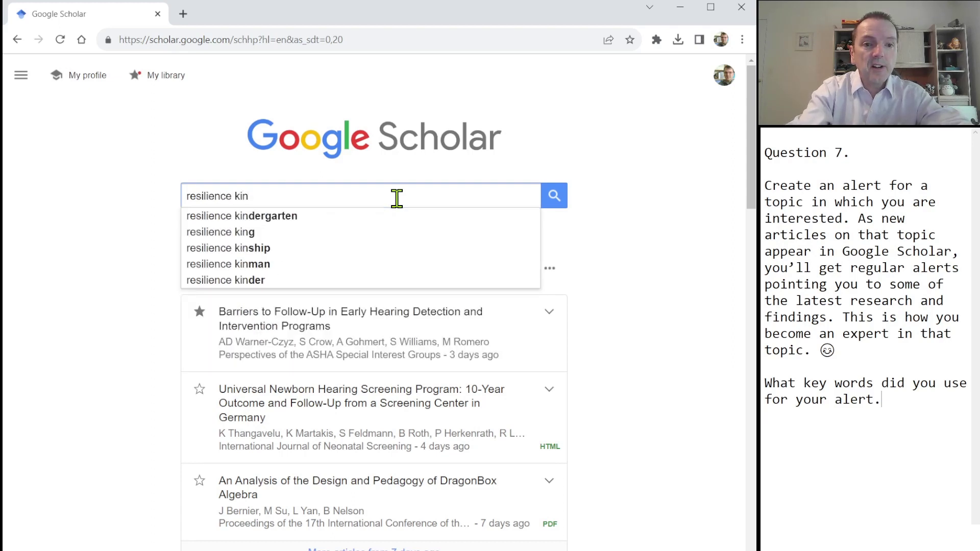
key(Down)
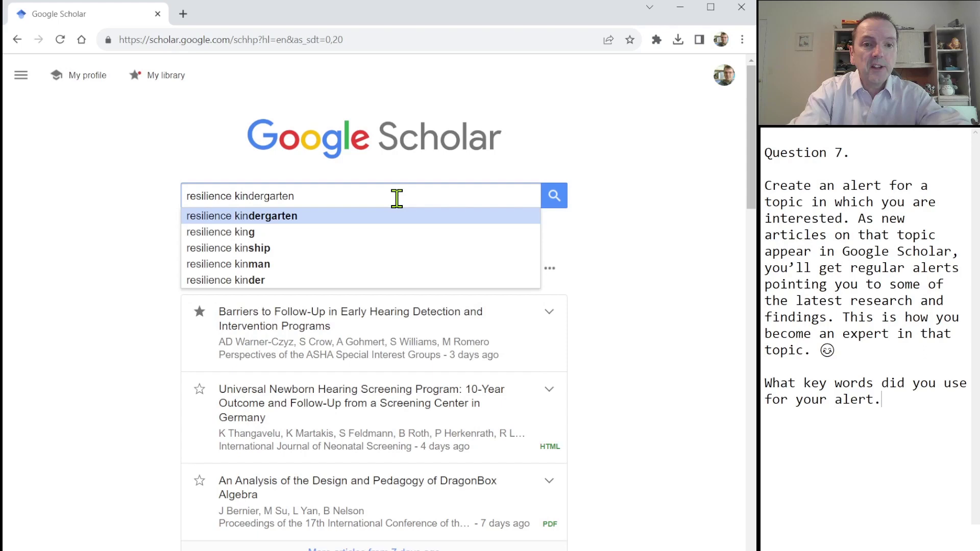
text(poverty)
key(Return)
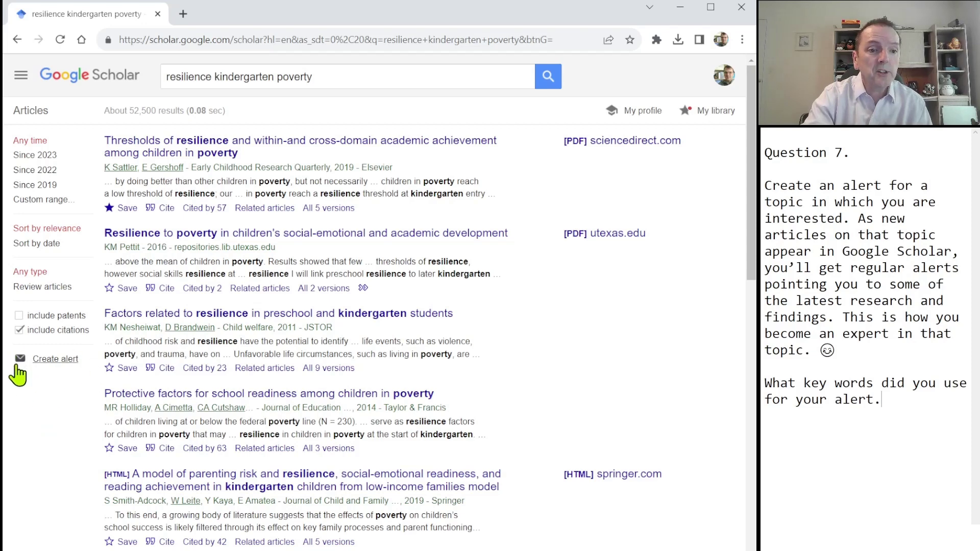
- Create an email alert for "resilience kindergarten poverty" without less relevant results, and go back to the alert setup page
click(47, 363)
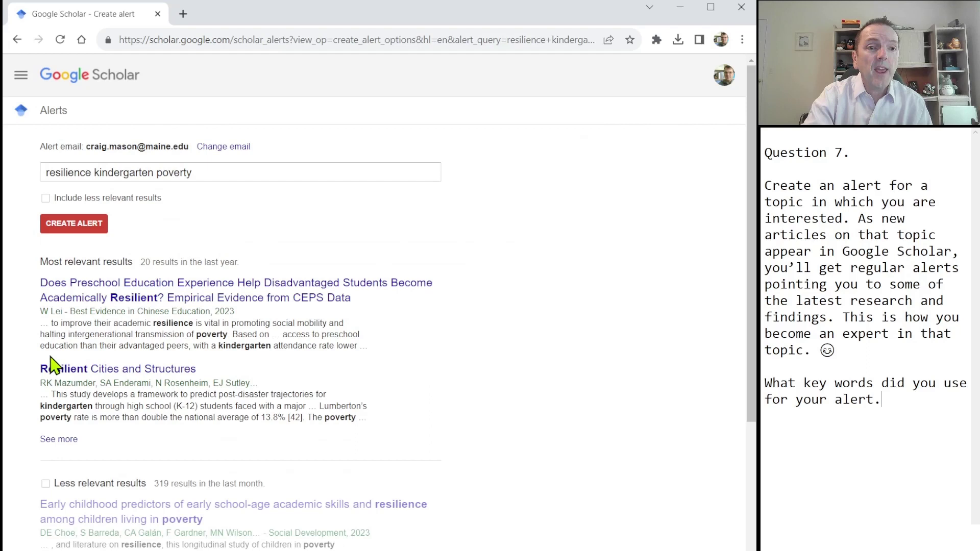
click(217, 179)
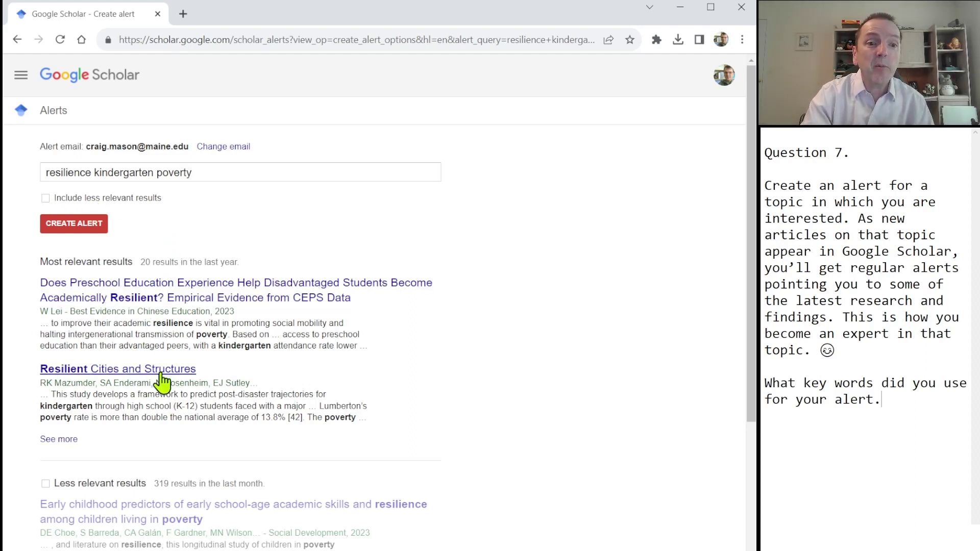
click(44, 199)
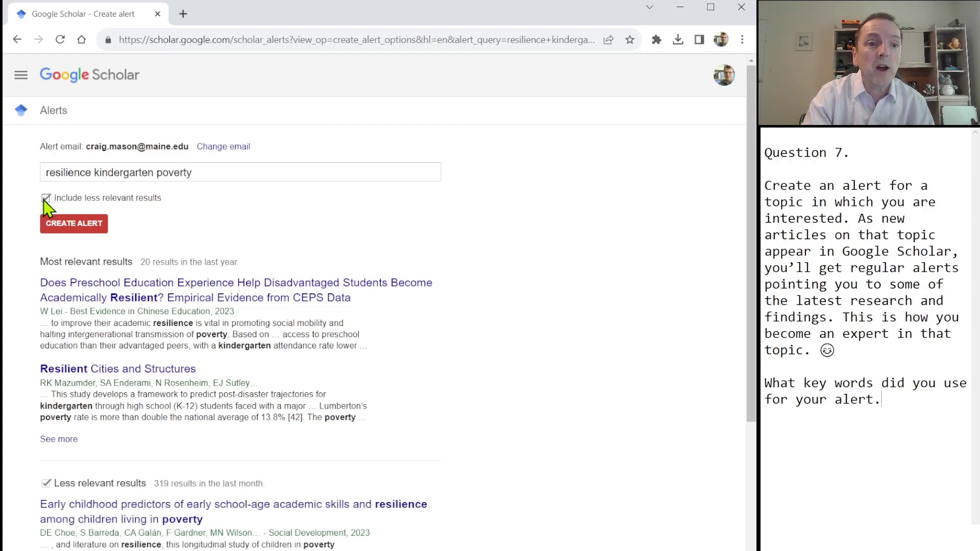
click(45, 198)
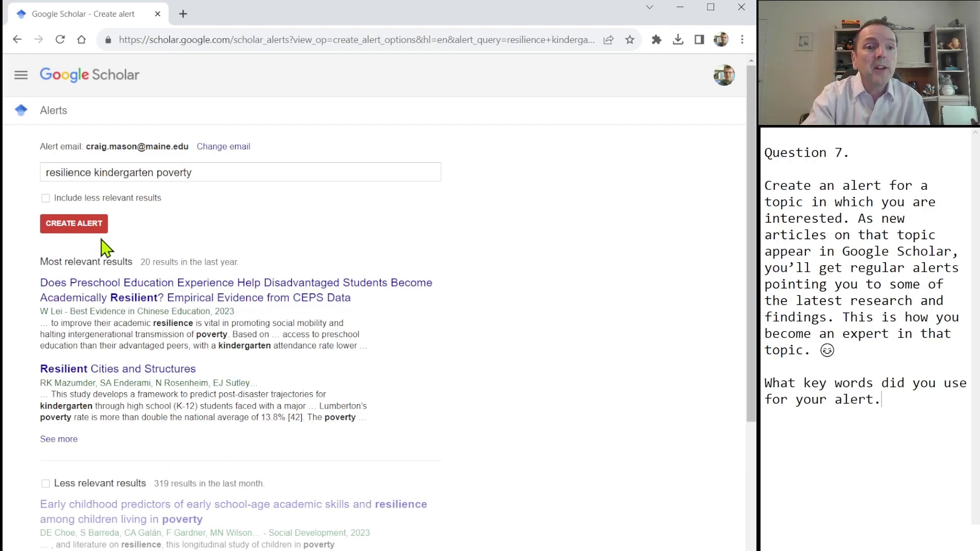
click(75, 227)
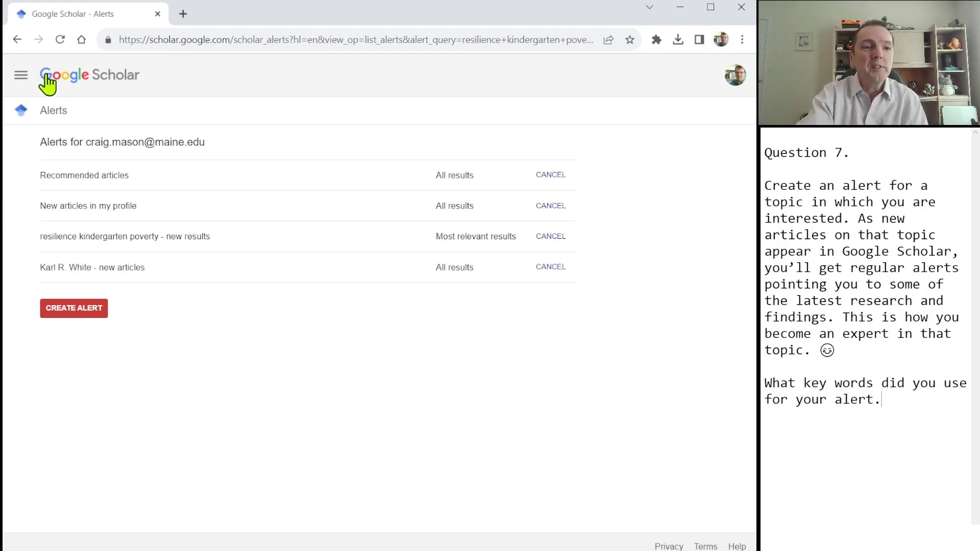
click(18, 40)
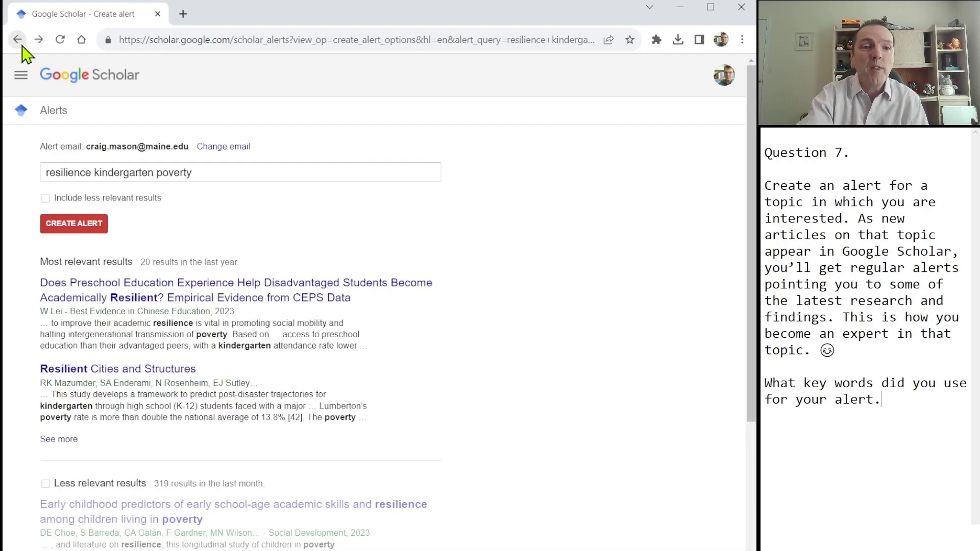